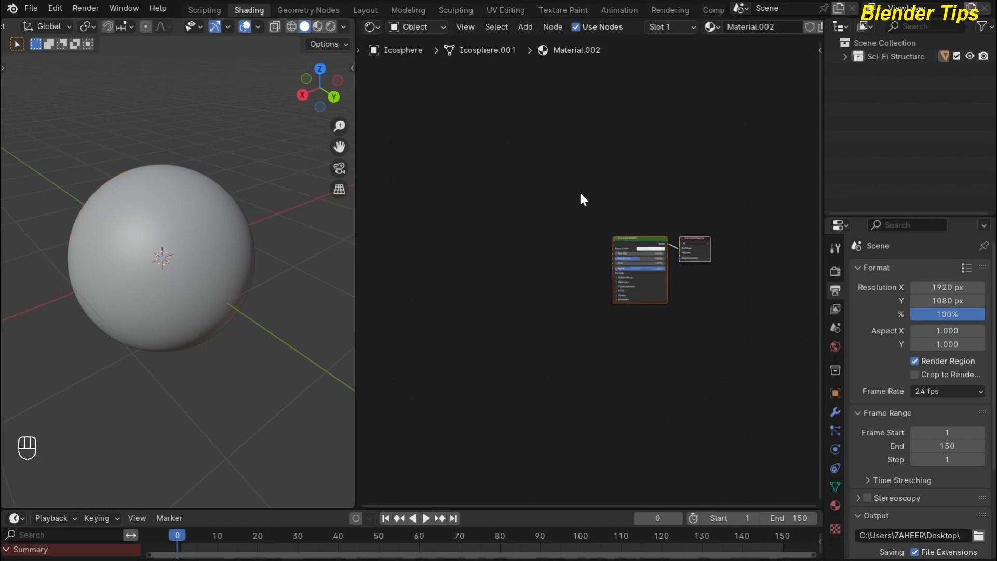
Select the sphere and enlarge and recentre the node editor to make room for nodes.
{"action": "scroll", "coordinate": [579, 191], "scroll_direction": "up", "scroll_amount": 5}
{"action": "middle_click_drag", "start_coordinate": [507, 180], "coordinate": [485, 174]}
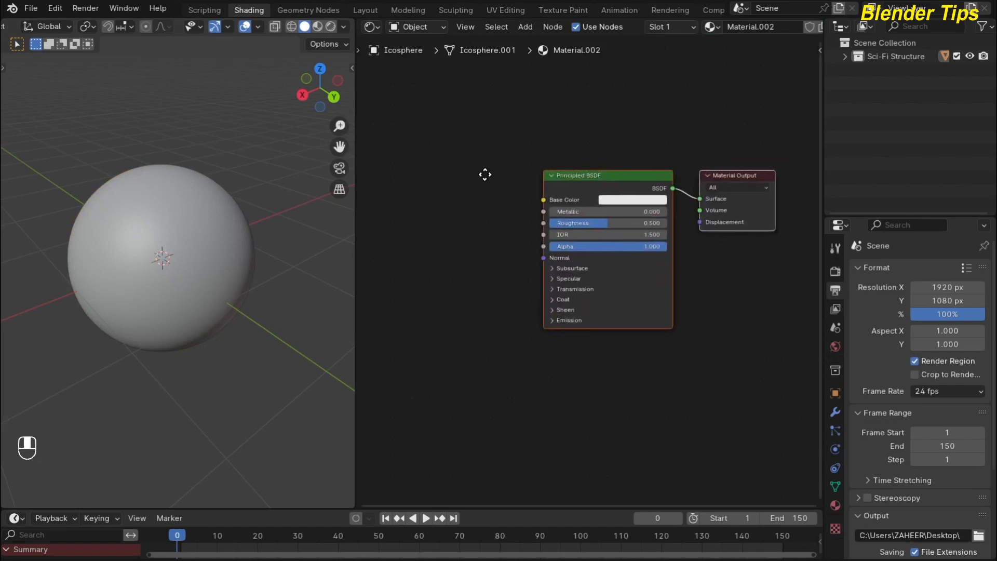
{"action": "left_click", "coordinate": [194, 210]}
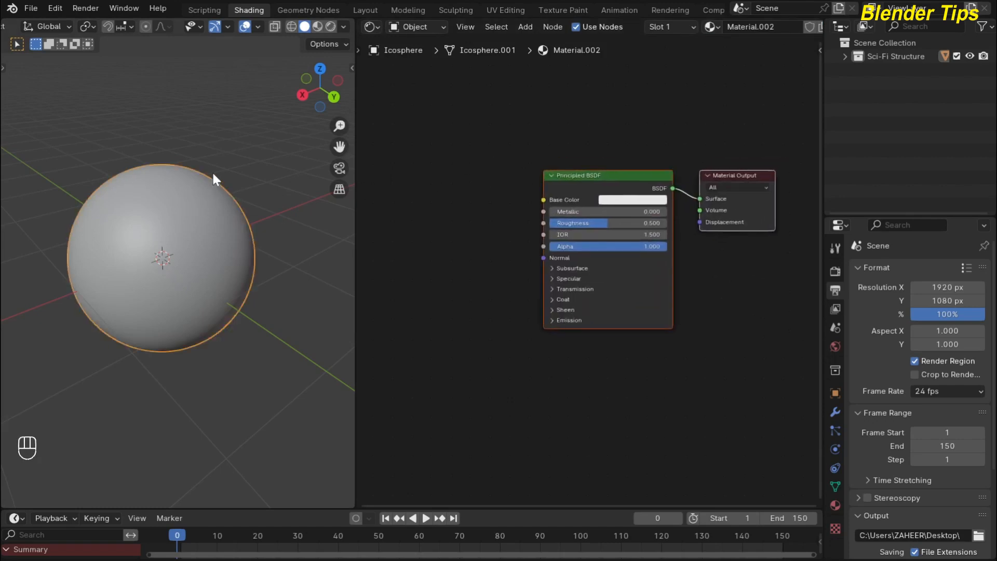
{"action": "scroll", "coordinate": [454, 191], "scroll_direction": "up", "scroll_amount": 2}
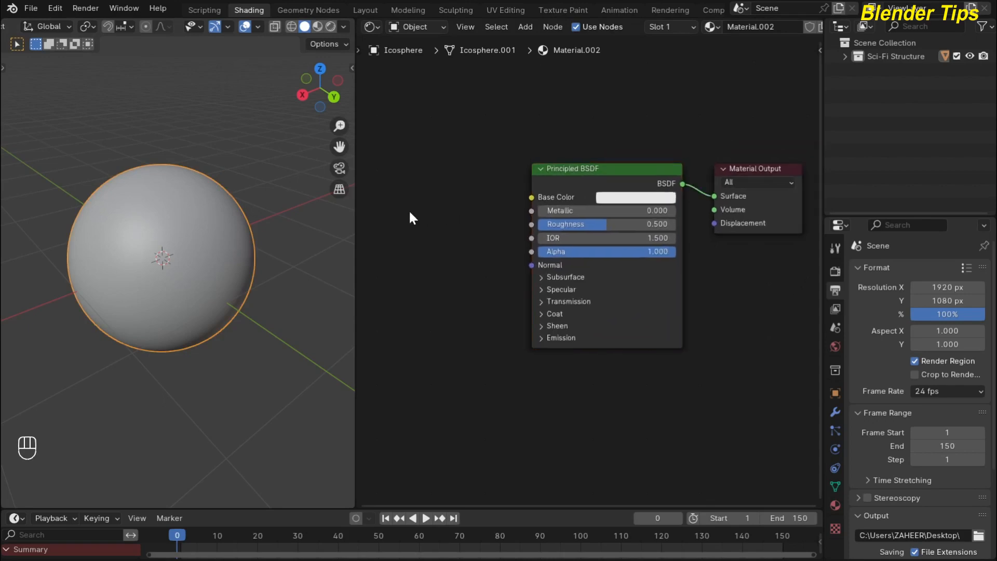
{"action": "left_click_drag", "start_coordinate": [354, 251], "coordinate": [282, 265]}
{"action": "scroll", "coordinate": [375, 218], "scroll_direction": "down", "scroll_amount": 1}
{"action": "middle_click_drag", "start_coordinate": [380, 215], "coordinate": [389, 227]}
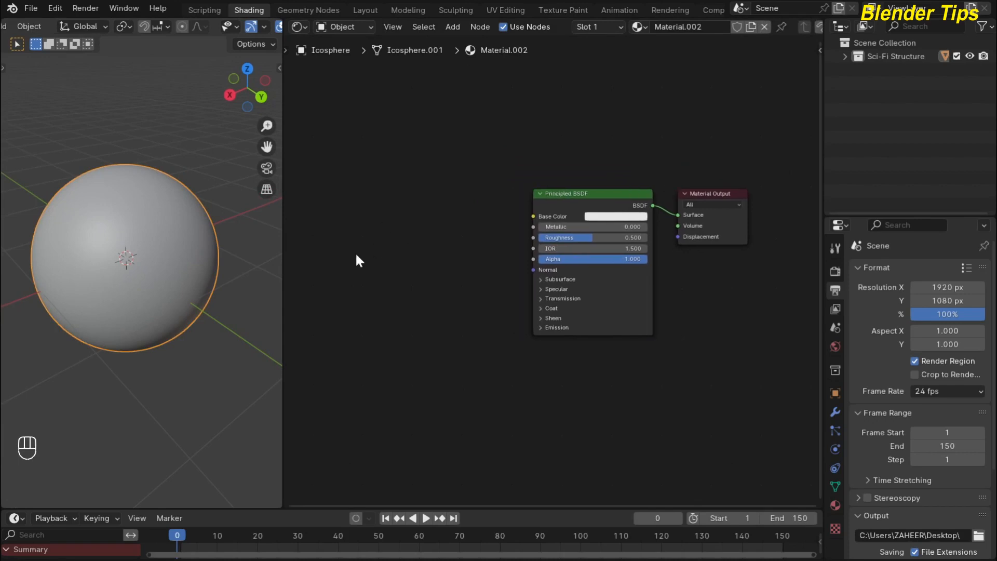
Add a Color Ramp node and link its Color to the Principled BSDF Base Color.
{"action": "key", "text": "shift+a"}
{"action": "type", "text": "col"}
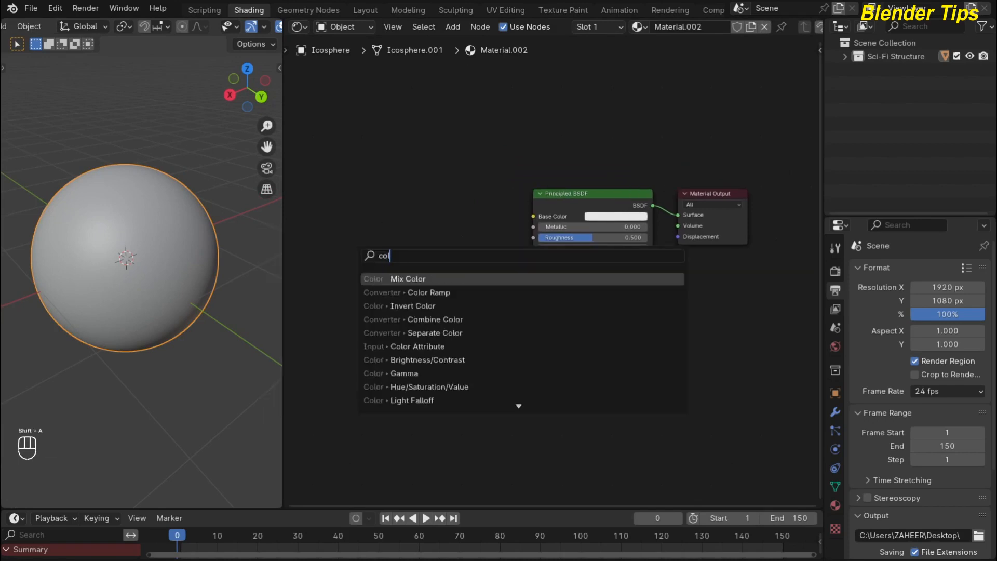
{"action": "key", "text": "Down"}
{"action": "key", "text": "Return"}
{"action": "left_click", "coordinate": [430, 205]}
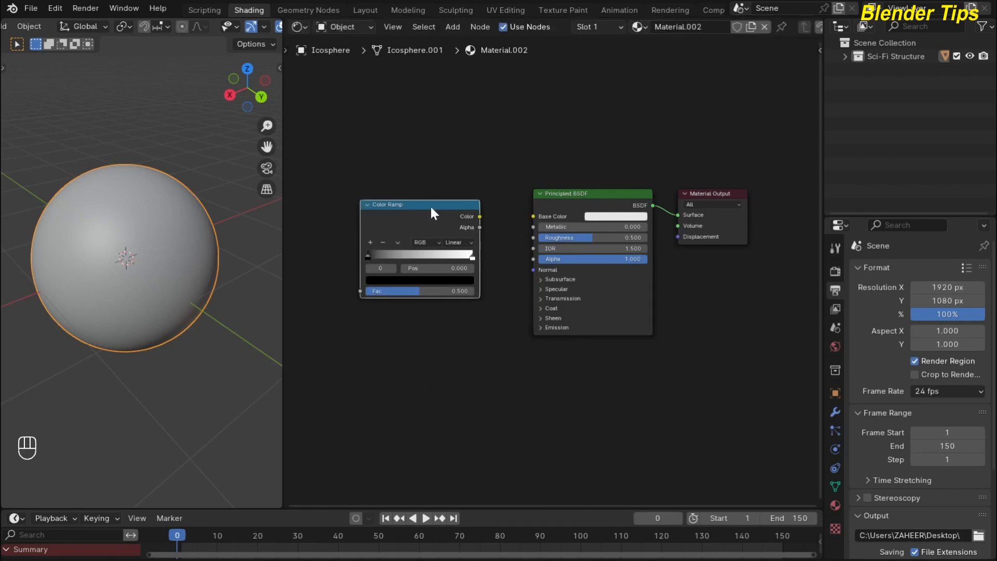
{"action": "left_click_drag", "start_coordinate": [479, 216], "coordinate": [535, 220]}
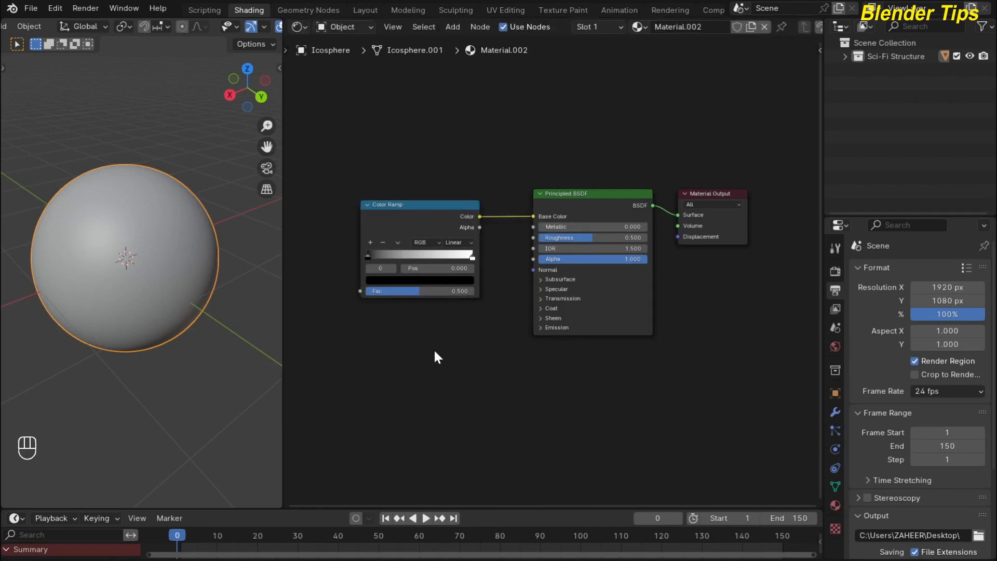
{"action": "middle_click_drag", "start_coordinate": [434, 352], "coordinate": [552, 371]}
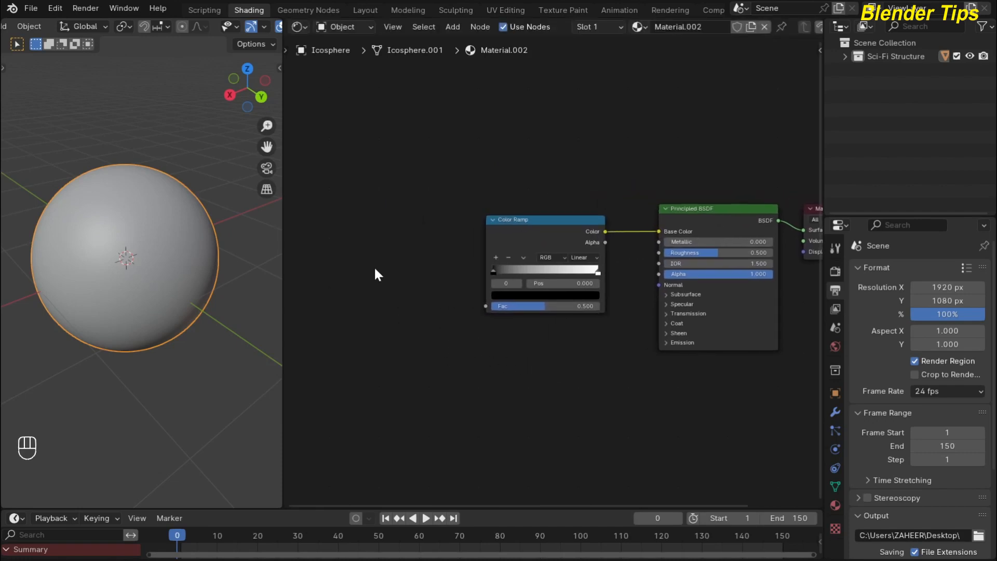
Place a Wave Texture left of the Color Ramp and link its Color to the ramp's Fac.
{"action": "key", "text": "shift+a"}
{"action": "type", "text": "wav"}
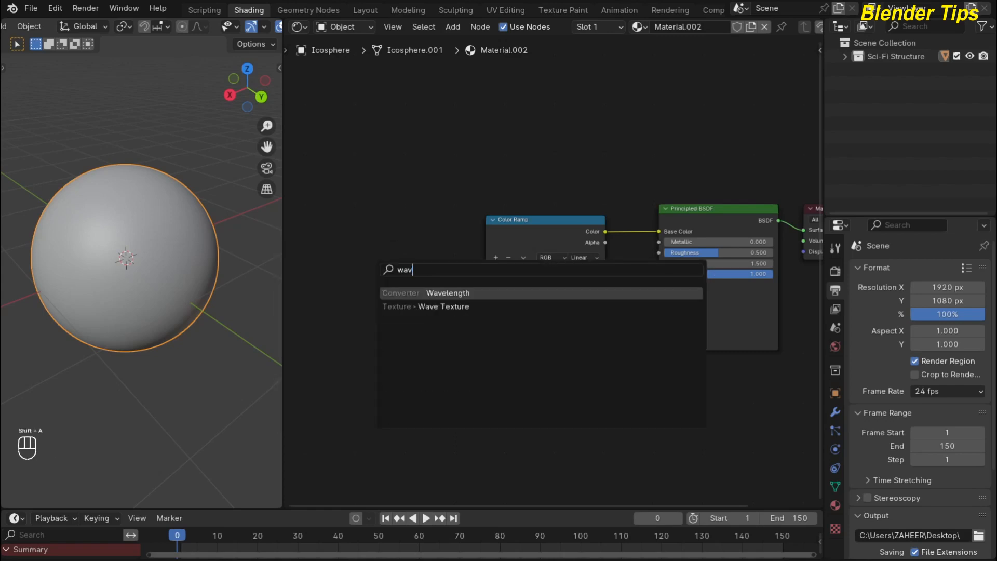
{"action": "left_click", "coordinate": [430, 307]}
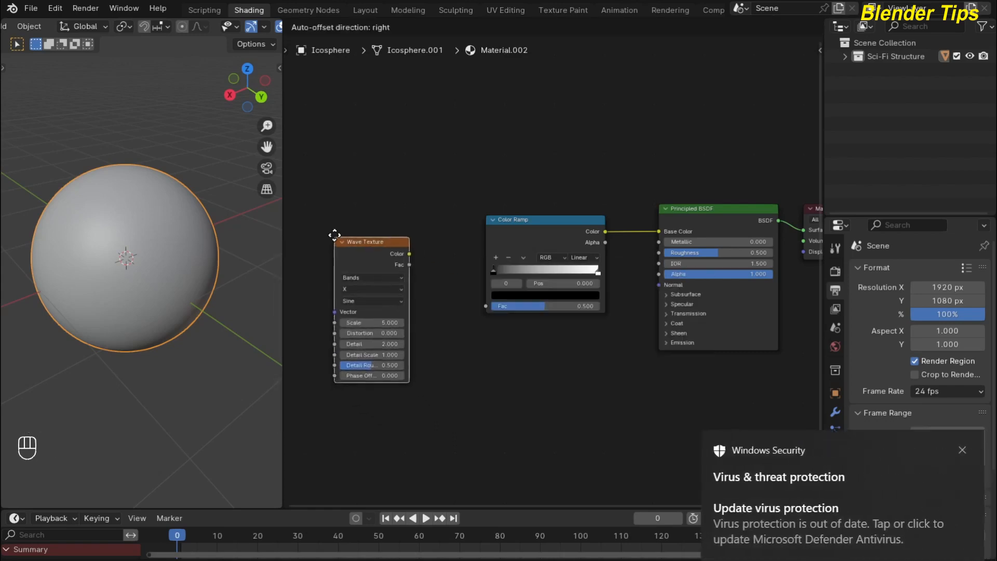
{"action": "left_click", "coordinate": [335, 237]}
{"action": "left_click", "coordinate": [964, 451]}
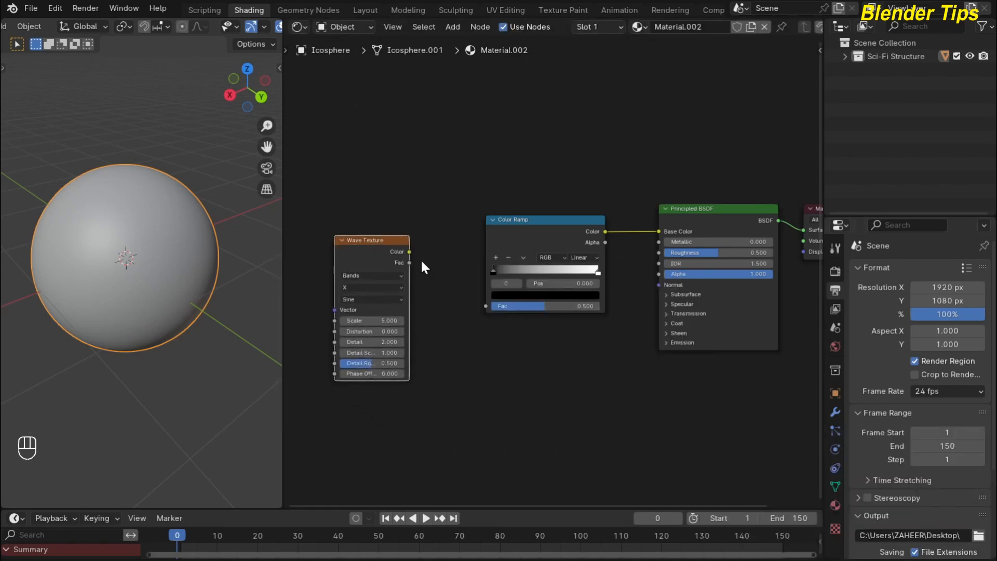
{"action": "left_click_drag", "start_coordinate": [410, 252], "coordinate": [486, 307]}
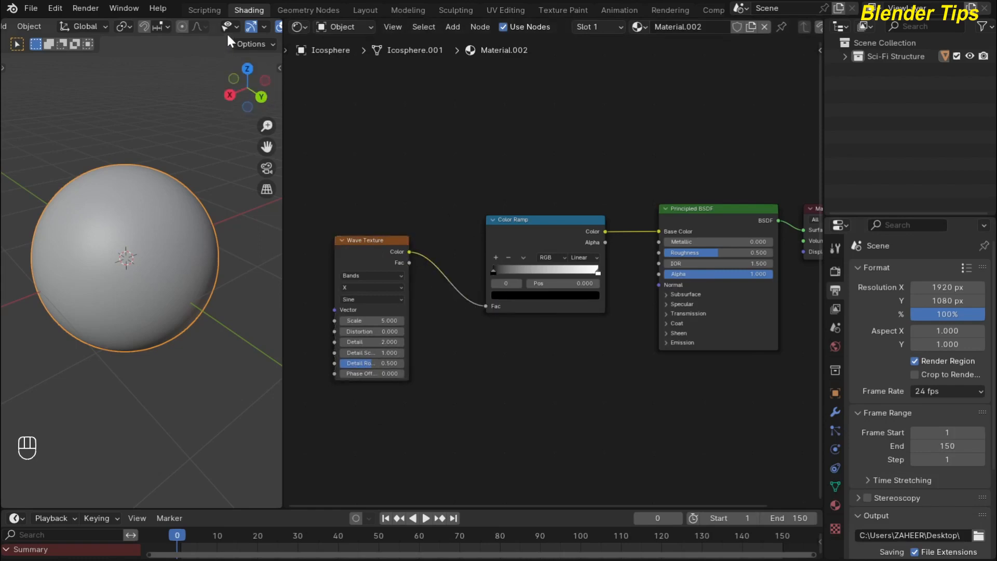
{"action": "scroll", "coordinate": [226, 30], "scroll_direction": "down", "scroll_amount": 4}
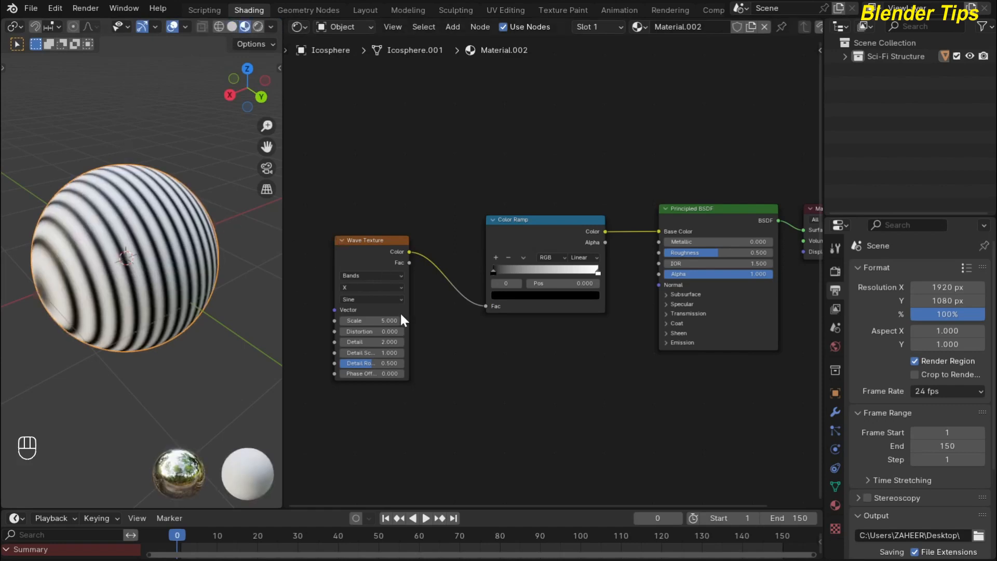
{"action": "middle_click_drag", "start_coordinate": [457, 336], "coordinate": [532, 325]}
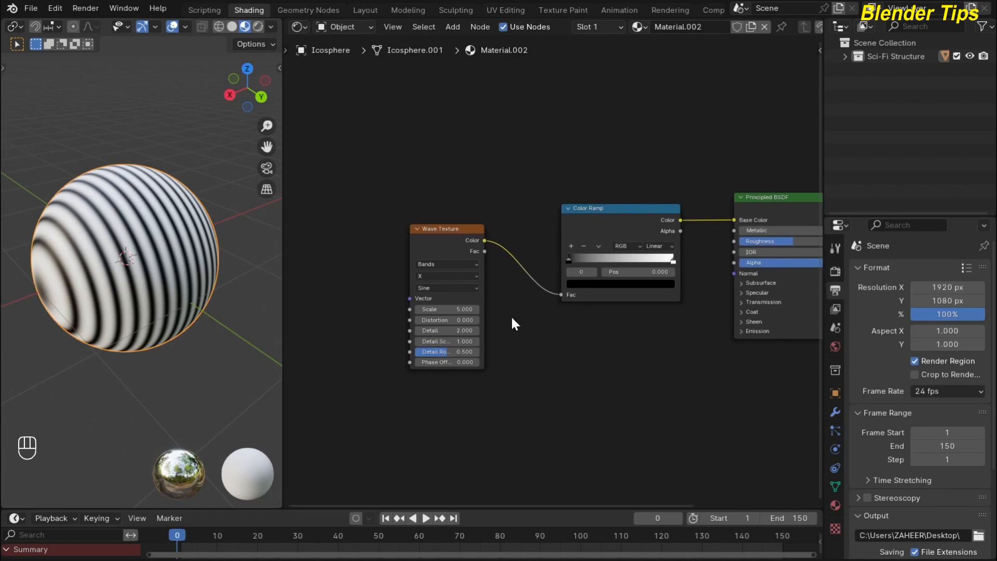
{"action": "scroll", "coordinate": [511, 316], "scroll_direction": "up", "scroll_amount": 2}
{"action": "middle_click_drag", "start_coordinate": [344, 224], "coordinate": [388, 224]}
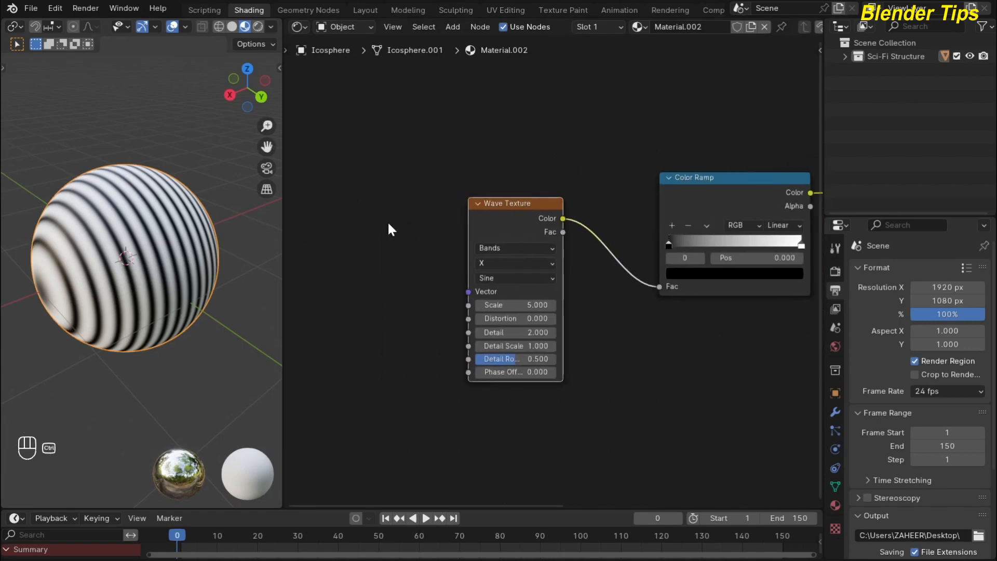
Add Texture Coordinate and Mapping nodes to the Wave Texture with Ctrl+T, using Object coordinates.
{"action": "key", "text": "ctrl+t"}
{"action": "middle_click_drag", "start_coordinate": [392, 190], "coordinate": [431, 176], "text": "ctrl"}
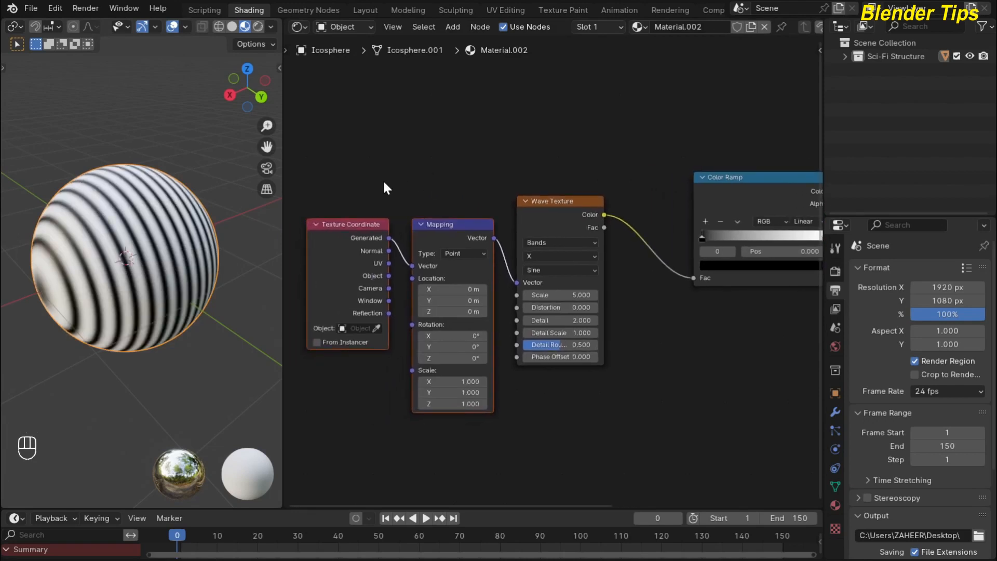
{"action": "scroll", "coordinate": [385, 188], "scroll_direction": "up", "scroll_amount": 1}
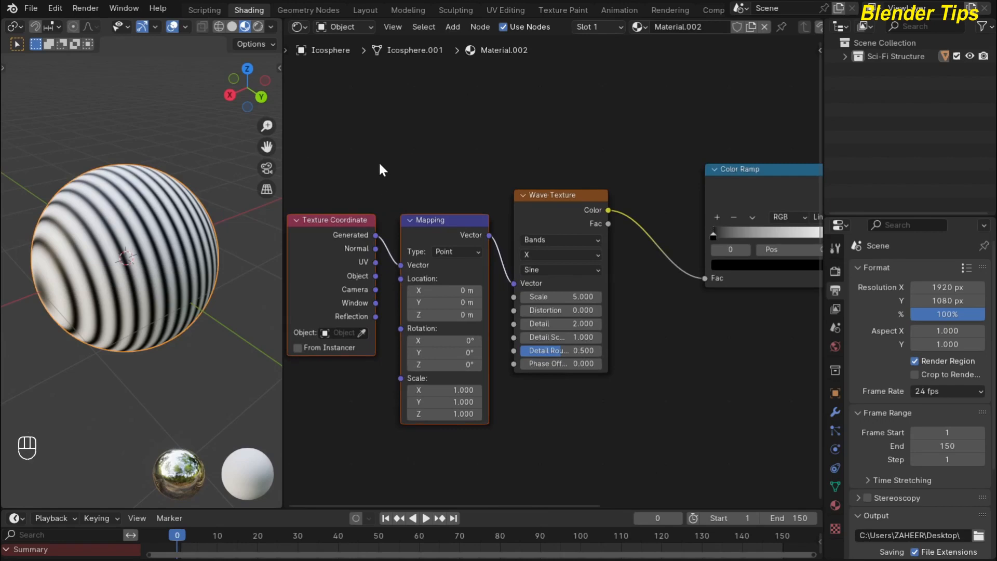
{"action": "left_click_drag", "start_coordinate": [373, 273], "coordinate": [395, 266]}
Move the Texture Coordinate and Mapping nodes further left to tidy the graph.
{"action": "key", "text": "Home"}
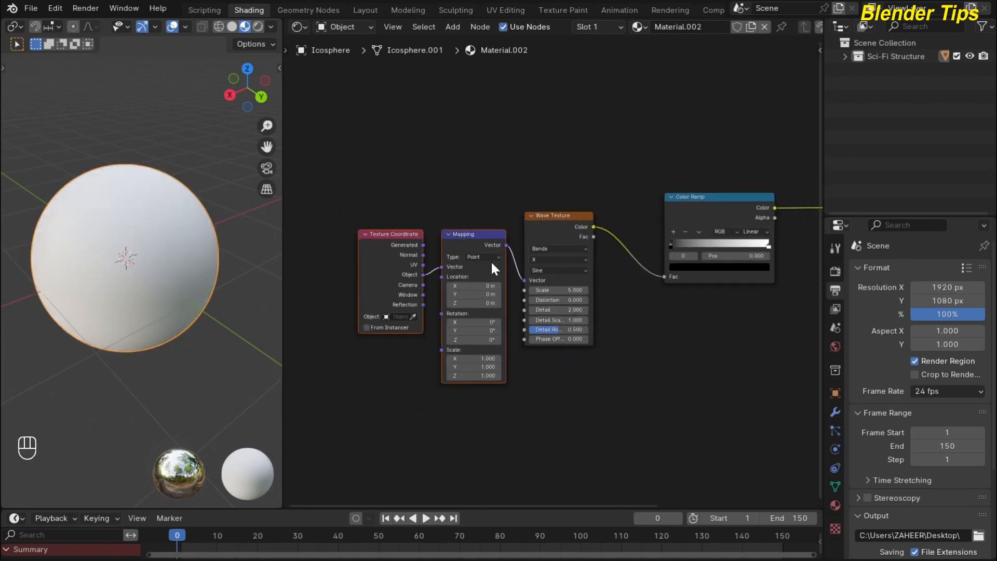
{"action": "left_click_drag", "start_coordinate": [358, 197], "coordinate": [480, 346]}
{"action": "left_click_drag", "start_coordinate": [471, 253], "coordinate": [350, 242]}
{"action": "scroll", "coordinate": [585, 356], "scroll_direction": "down", "scroll_amount": 1}
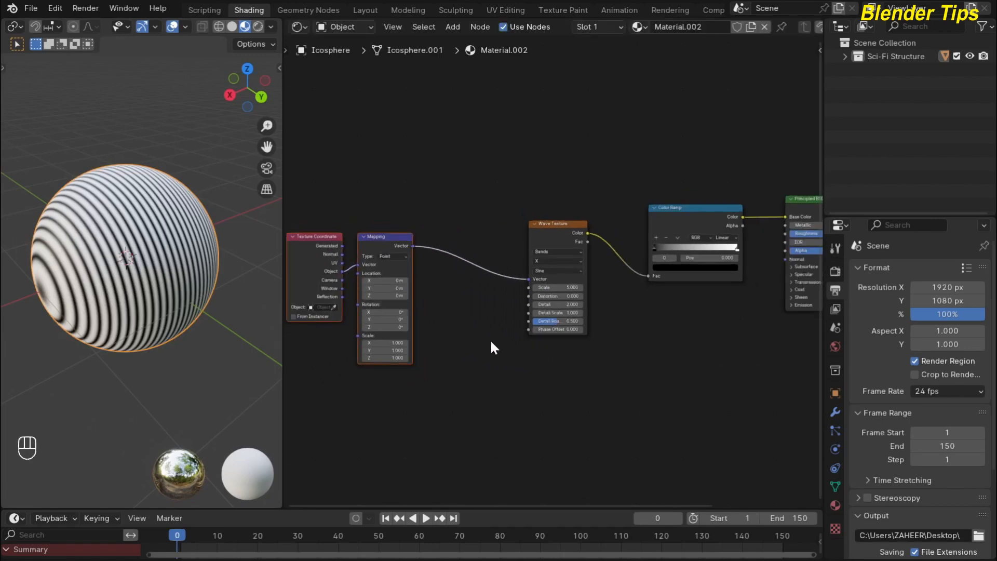
{"action": "left_click", "coordinate": [490, 339]}
{"action": "scroll", "coordinate": [480, 338], "scroll_direction": "up", "scroll_amount": 1}
{"action": "middle_click_drag", "start_coordinate": [450, 338], "coordinate": [442, 337]}
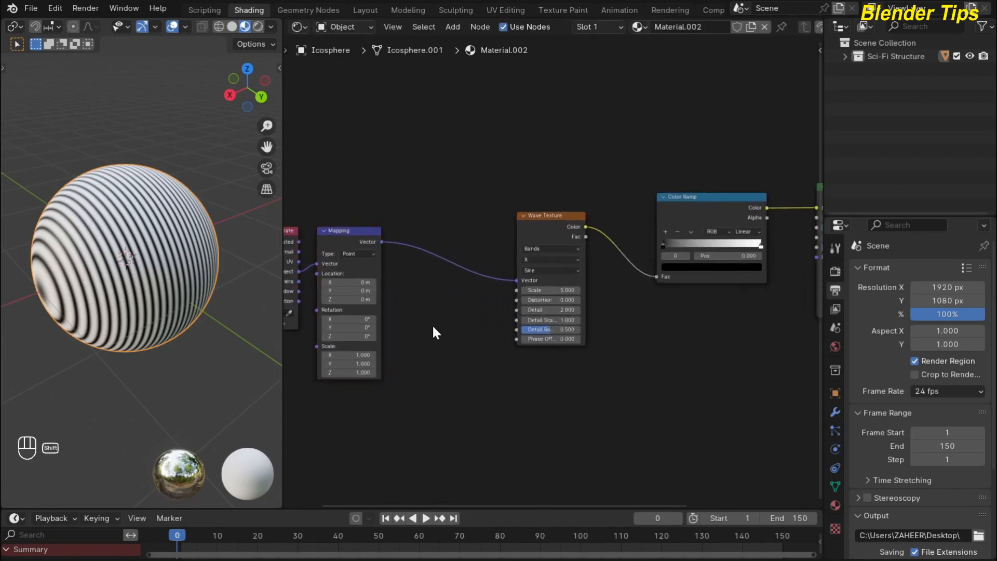
Insert a Noise Texture node on the link between Mapping and Wave Texture.
{"action": "key", "text": "shift+a"}
{"action": "type", "text": "noi"}
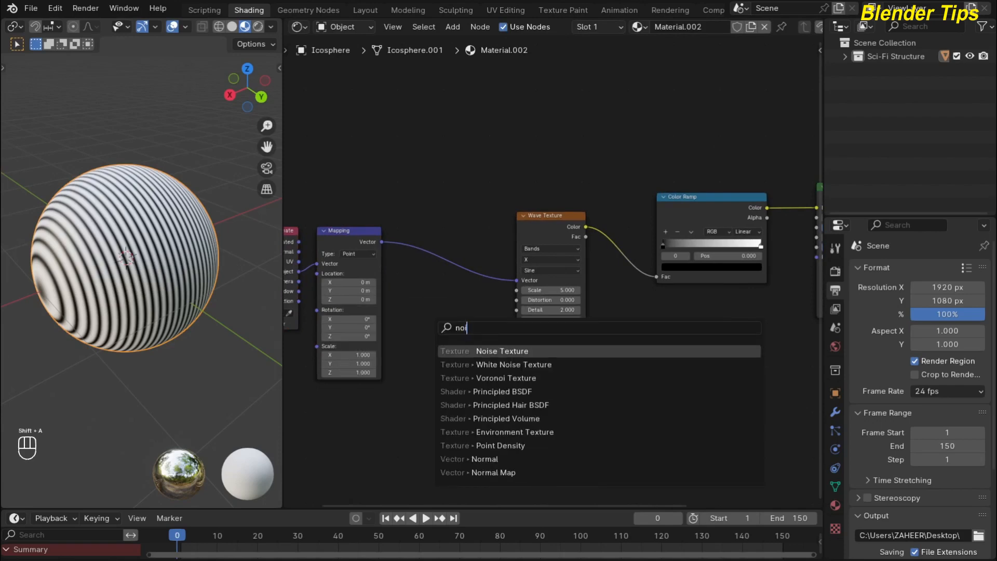
{"action": "key", "text": "Return"}
{"action": "left_click", "coordinate": [427, 235]}
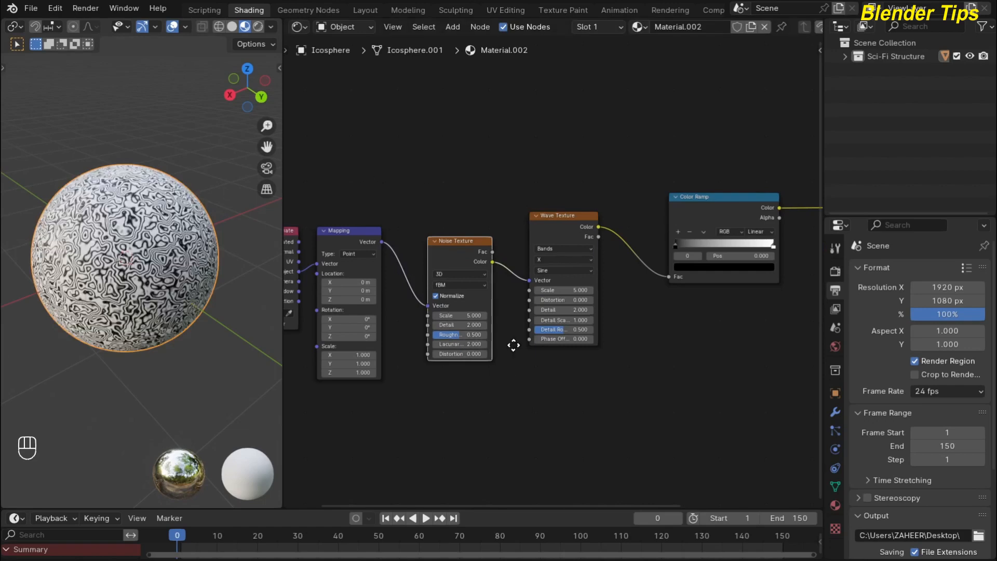
{"action": "scroll", "coordinate": [510, 323], "scroll_direction": "up", "scroll_amount": 3}
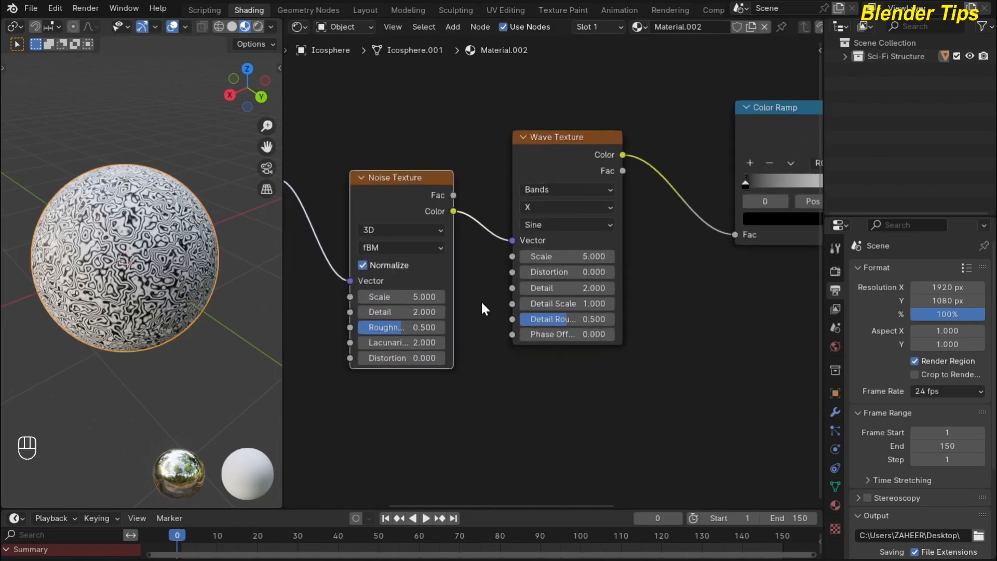
{"action": "scroll", "coordinate": [483, 308], "scroll_direction": "up", "scroll_amount": 1}
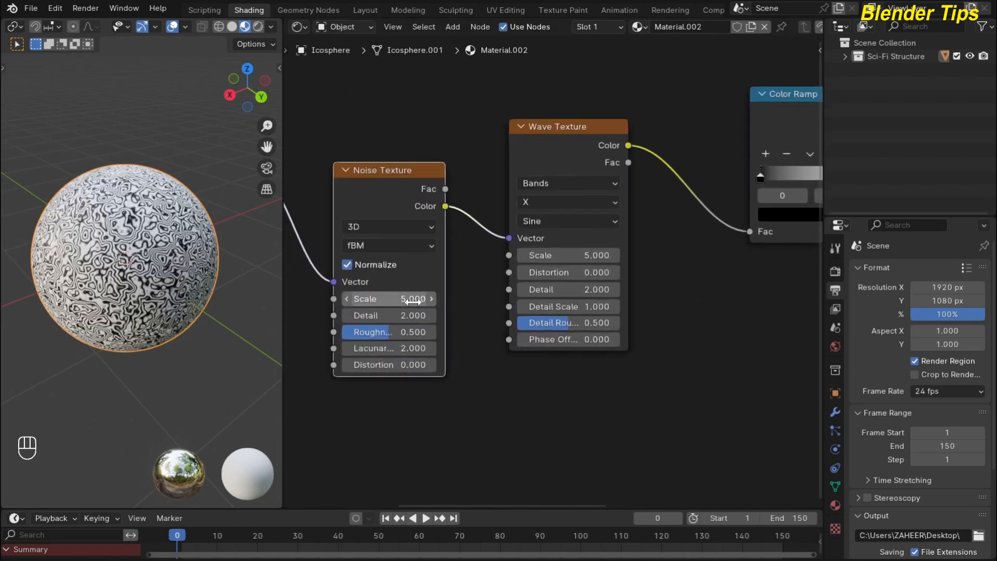
Set the Noise Texture Scale to 1.5 and Detail to 0.
{"action": "left_click", "coordinate": [383, 300]}
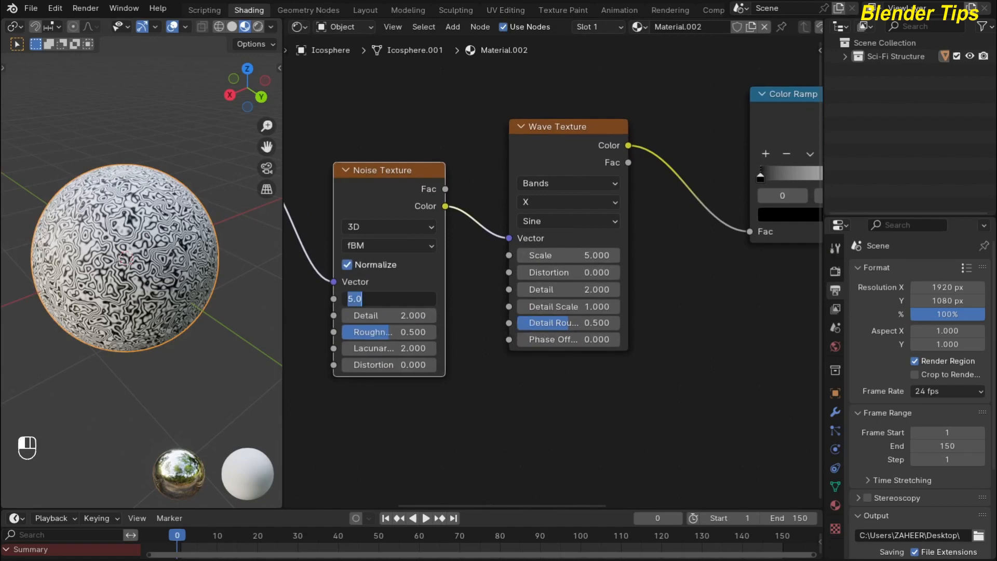
{"action": "type", "text": "1.5"}
{"action": "key", "text": "Return"}
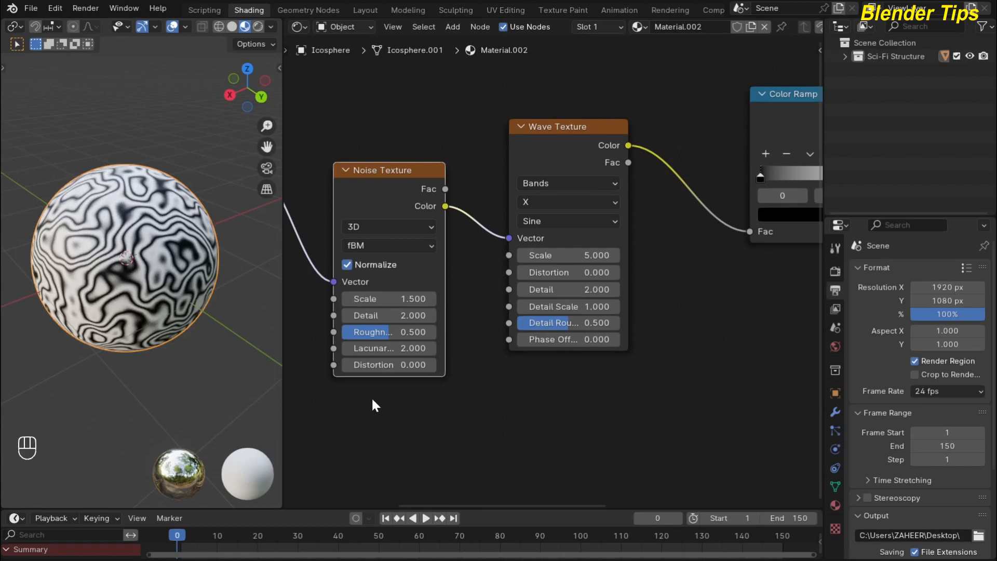
{"action": "left_click_drag", "start_coordinate": [385, 314], "coordinate": [349, 314]}
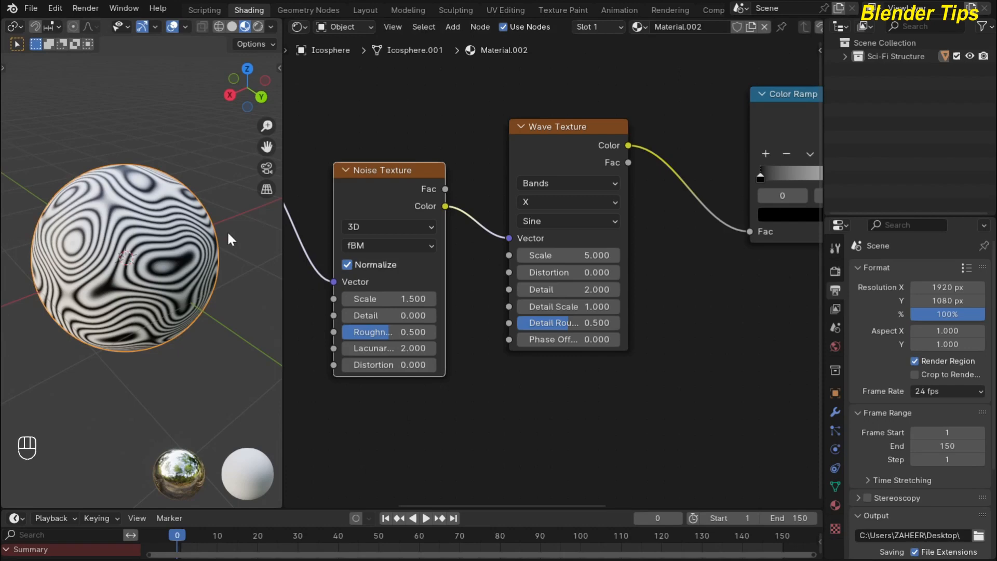
{"action": "middle_click_drag", "start_coordinate": [687, 279], "coordinate": [416, 335]}
{"action": "scroll", "coordinate": [469, 309], "scroll_direction": "up", "scroll_amount": 2}
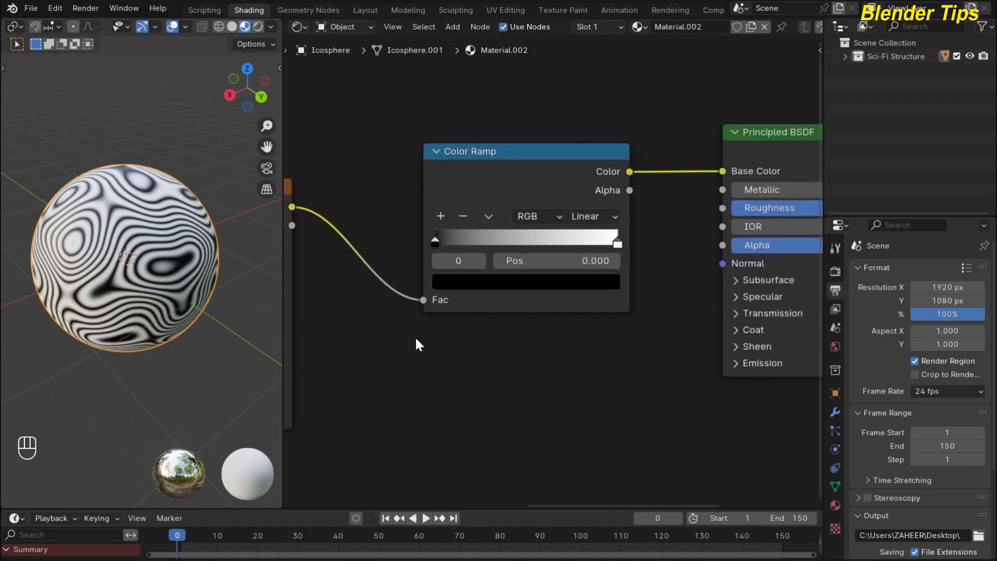
Switch the Color Ramp to B-Spline interpolation and darken its white stop to light grey.
{"action": "scroll", "coordinate": [565, 299], "scroll_direction": "up", "scroll_amount": 1}
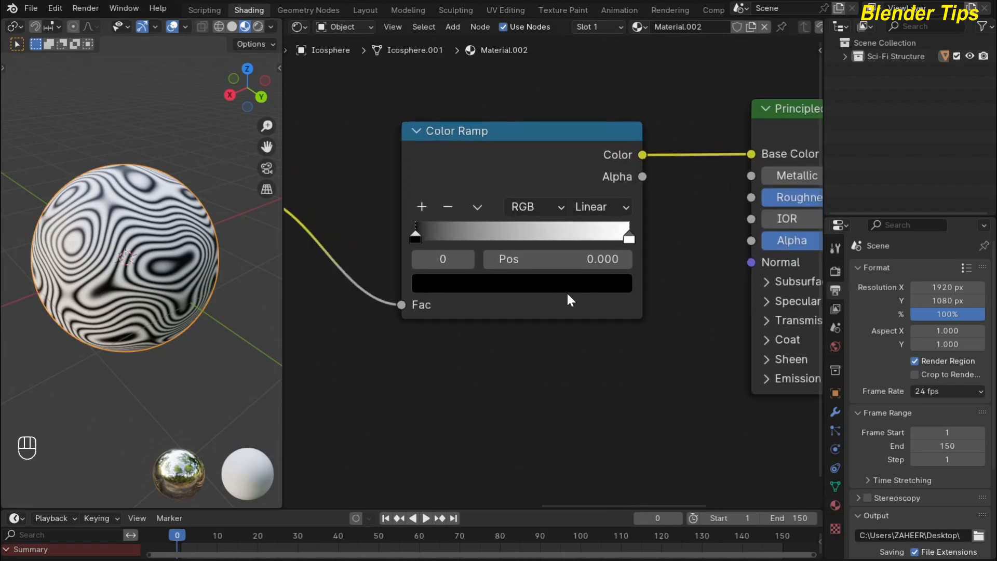
{"action": "left_click", "coordinate": [611, 208]}
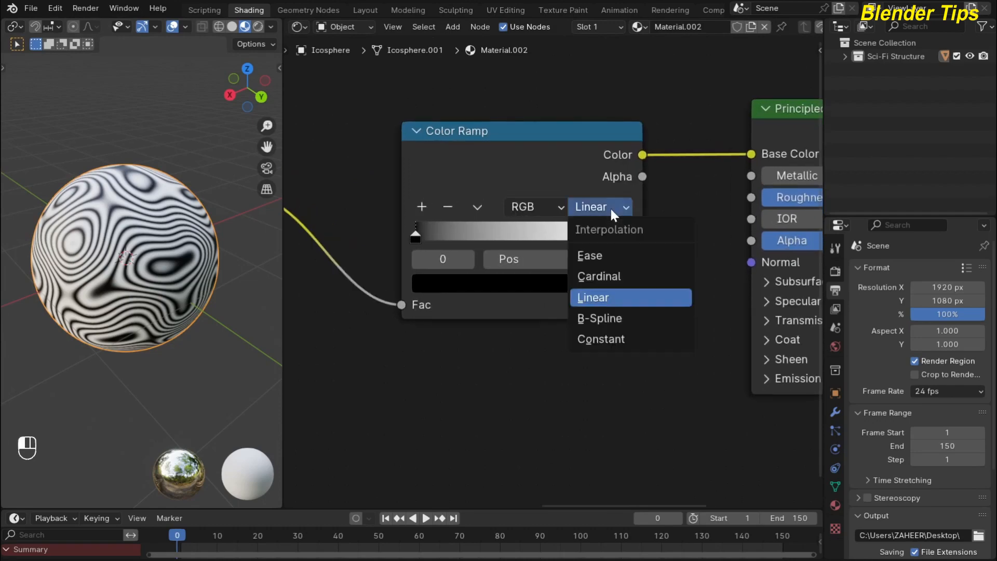
{"action": "left_click", "coordinate": [609, 320]}
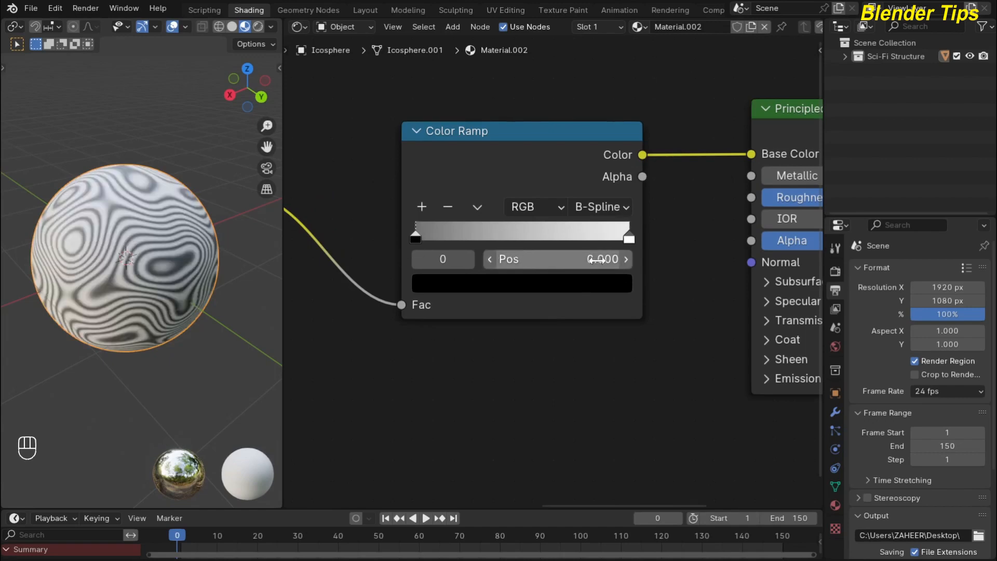
{"action": "left_click", "coordinate": [628, 240]}
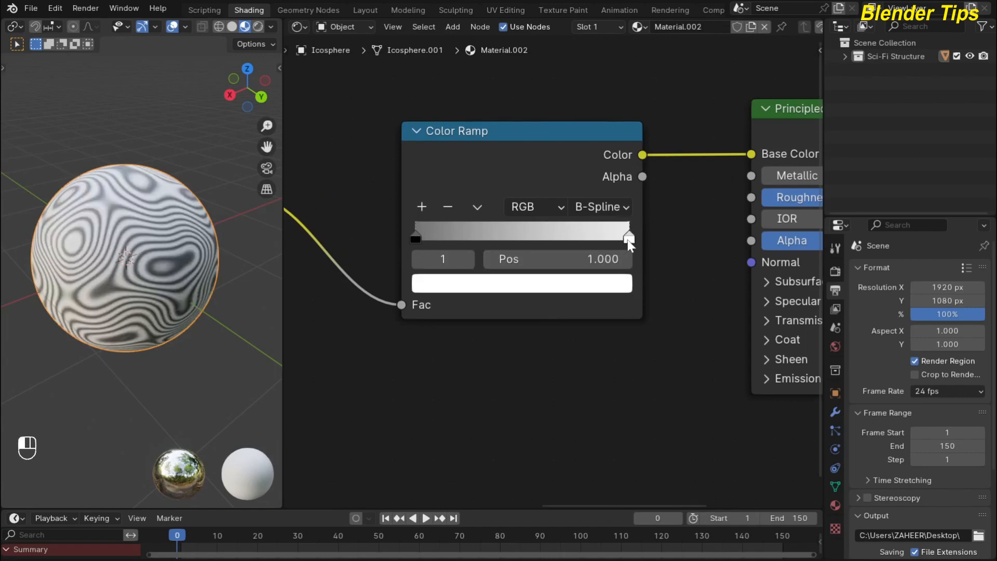
{"action": "left_click", "coordinate": [597, 283]}
{"action": "left_click_drag", "start_coordinate": [613, 266], "coordinate": [614, 305]}
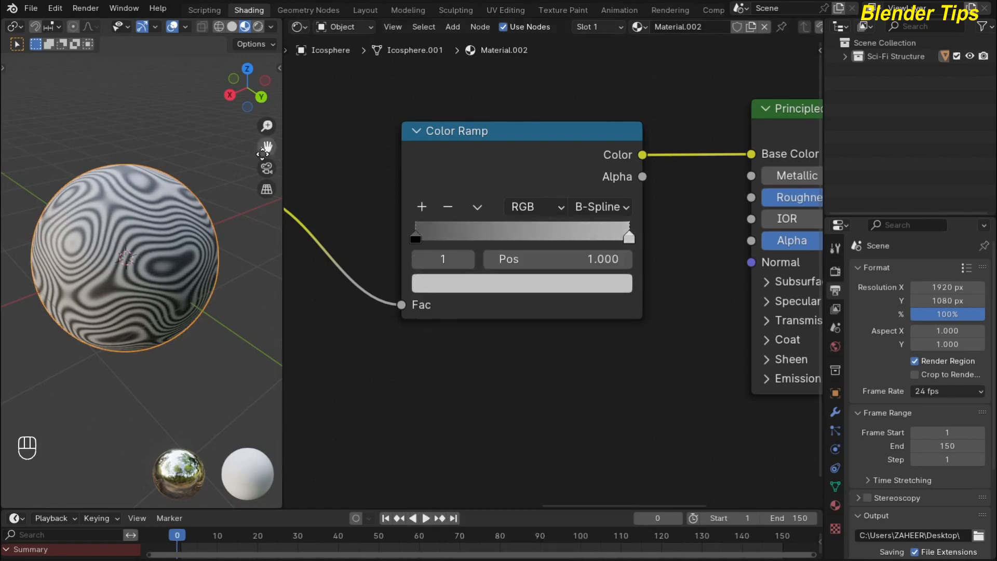
Set the Principled BSDF Roughness to 0.8.
{"action": "left_click", "coordinate": [182, 128]}
{"action": "scroll", "coordinate": [459, 305], "scroll_direction": "down", "scroll_amount": 2}
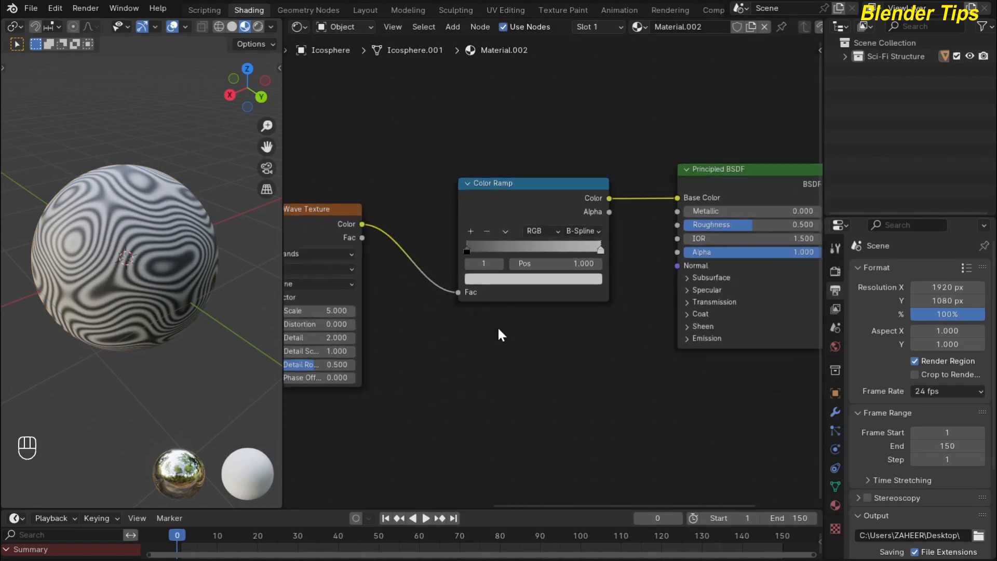
{"action": "scroll", "coordinate": [517, 307], "scroll_direction": "right", "scroll_amount": 3, "text": "ctrl"}
{"action": "left_click_drag", "start_coordinate": [658, 233], "coordinate": [725, 233]}
{"action": "left_click", "coordinate": [727, 232]}
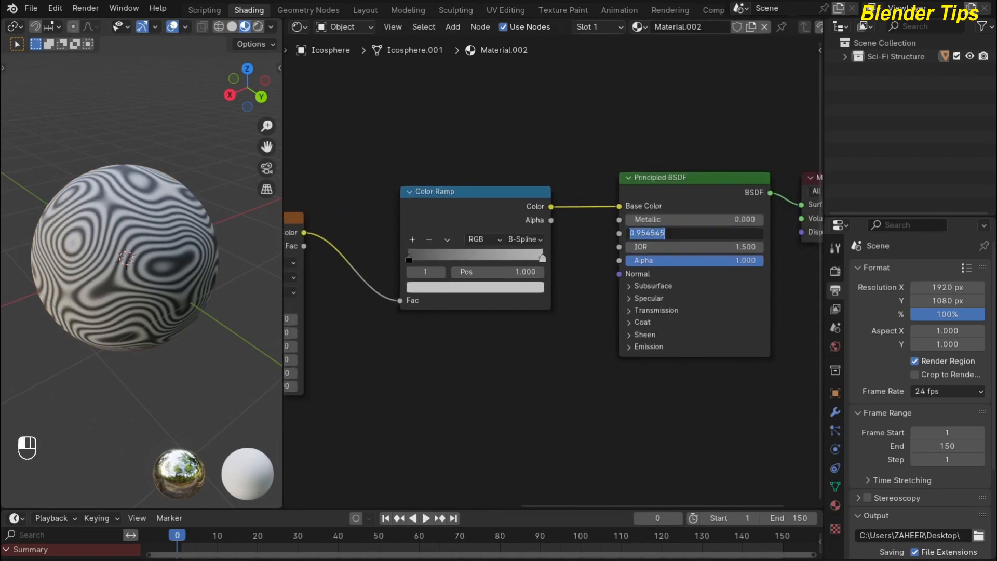
{"action": "type", "text": ".8"}
{"action": "key", "text": "Return"}
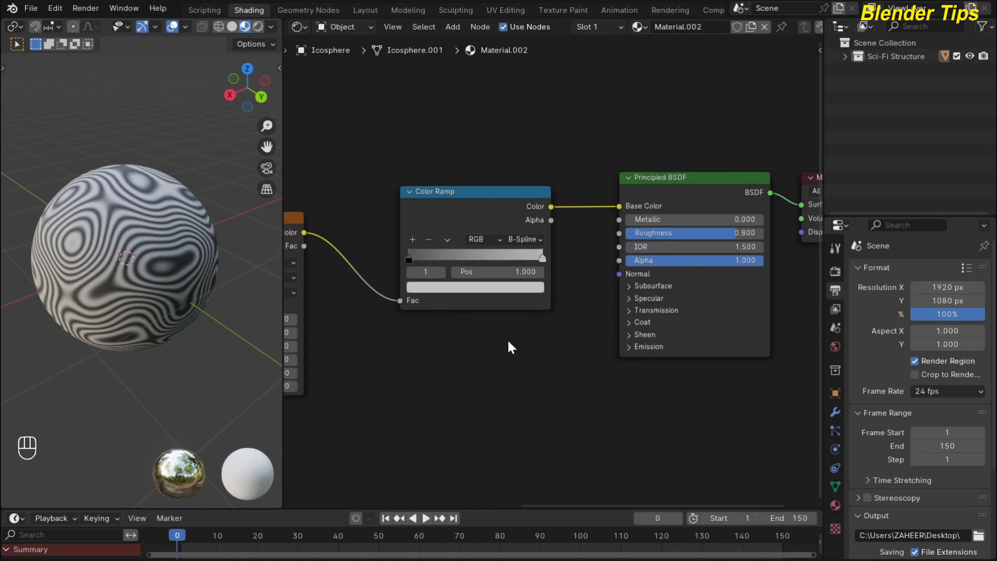
{"action": "scroll", "coordinate": [494, 325], "scroll_direction": "down", "scroll_amount": 4}
{"action": "middle_click_drag", "start_coordinate": [491, 323], "coordinate": [576, 261]}
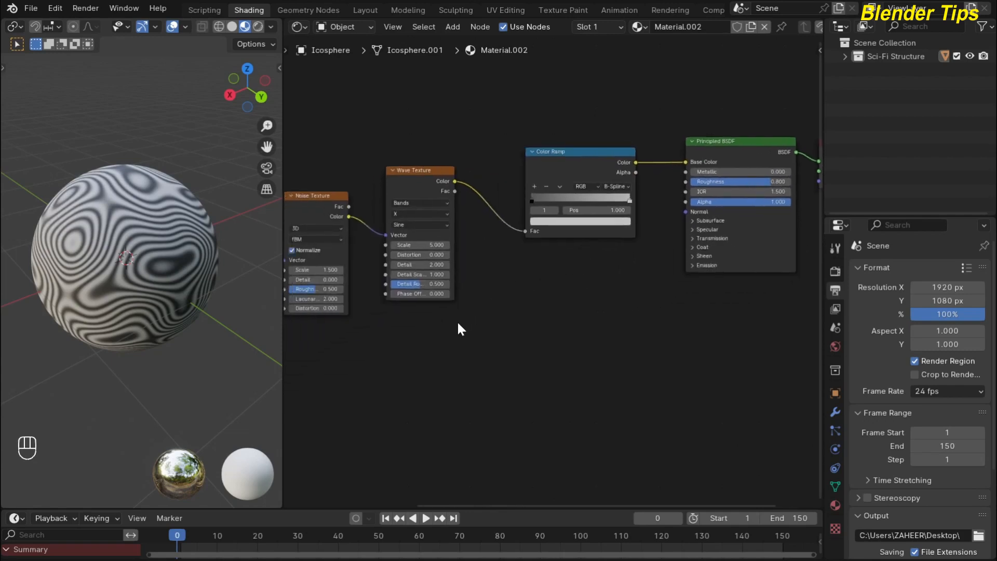
{"action": "middle_click_drag", "start_coordinate": [439, 326], "coordinate": [507, 340]}
{"action": "scroll", "coordinate": [500, 276], "scroll_direction": "up", "scroll_amount": 4}
{"action": "scroll", "coordinate": [501, 345], "scroll_direction": "up", "scroll_amount": 3}
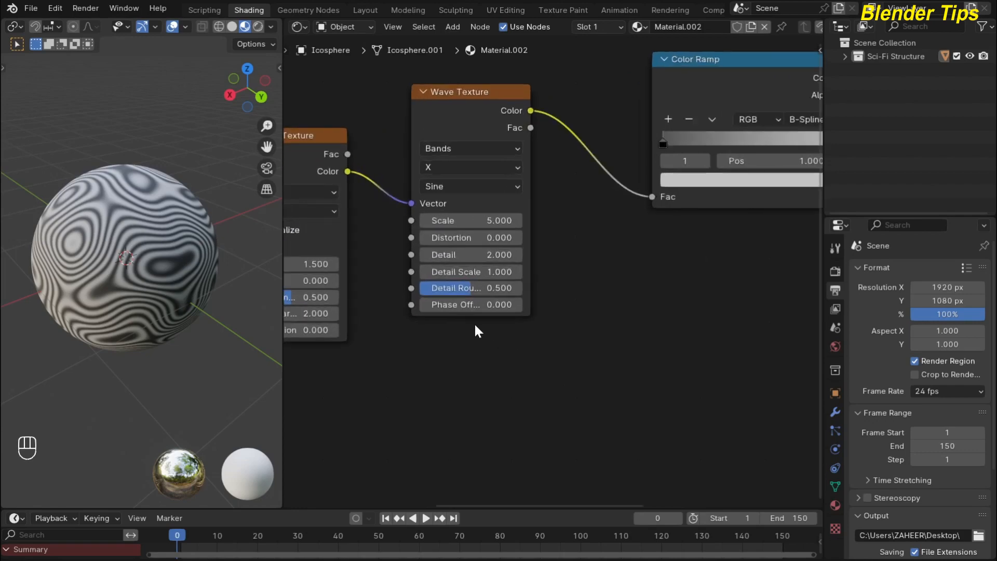
Keyframe the Wave Texture Phase Offset at 0 on frame 0.
{"action": "left_click_drag", "start_coordinate": [444, 306], "coordinate": [656, 306]}
{"action": "left_click", "coordinate": [447, 305]}
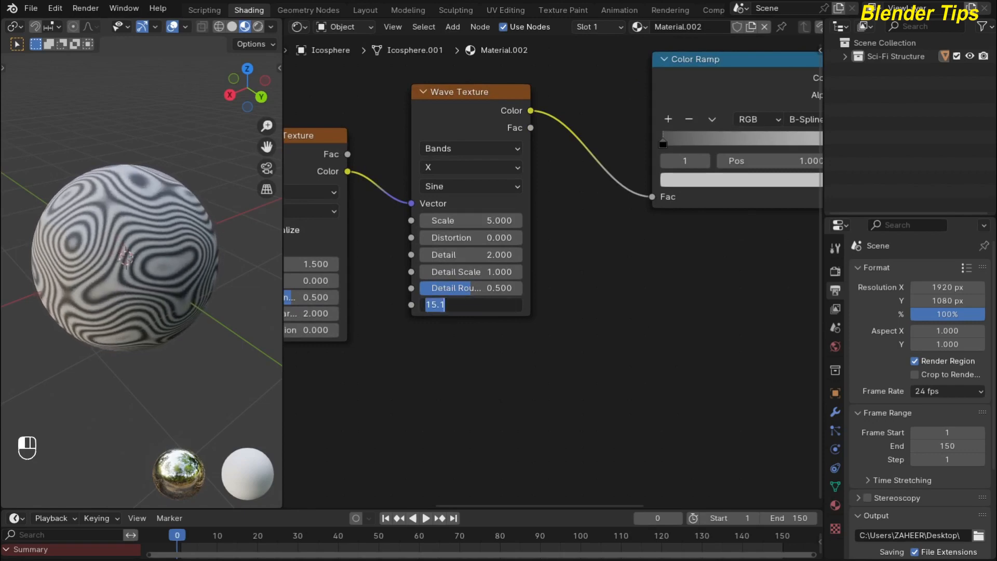
{"action": "type", "text": "0"}
{"action": "key", "text": "Return"}
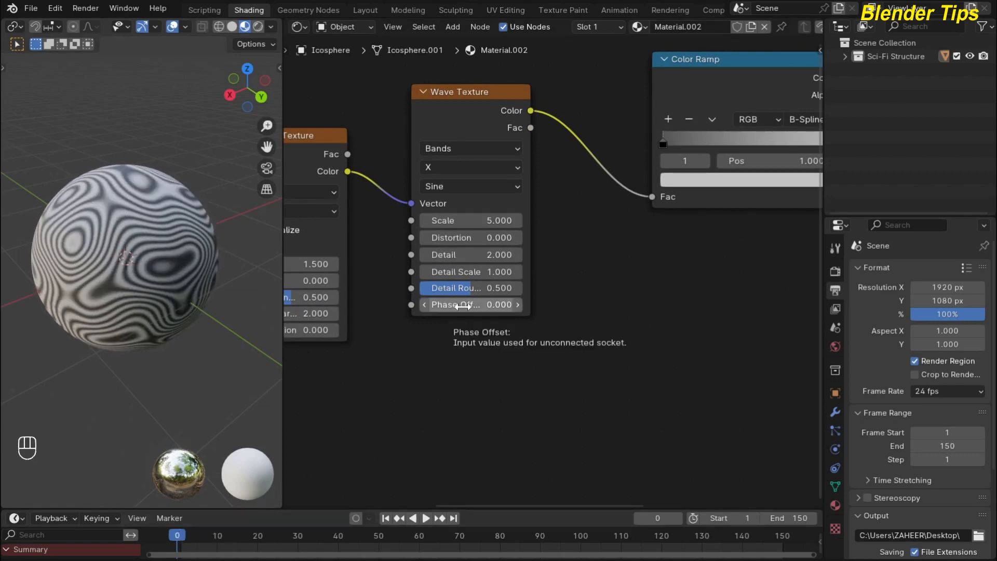
{"action": "key", "text": "i"}
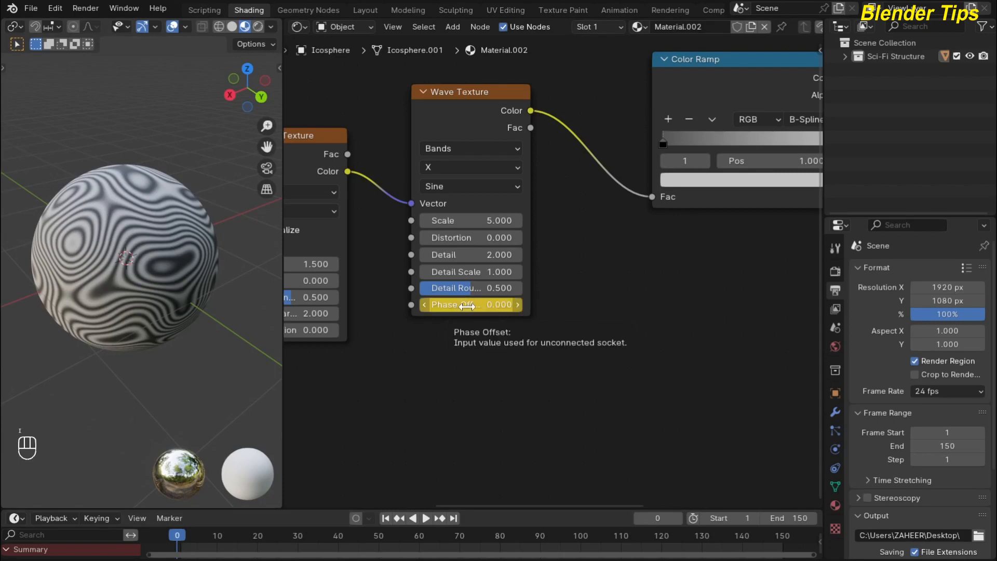
Keyframe the Phase Offset at 25 on frame 150.
{"action": "left_click", "coordinate": [453, 518]}
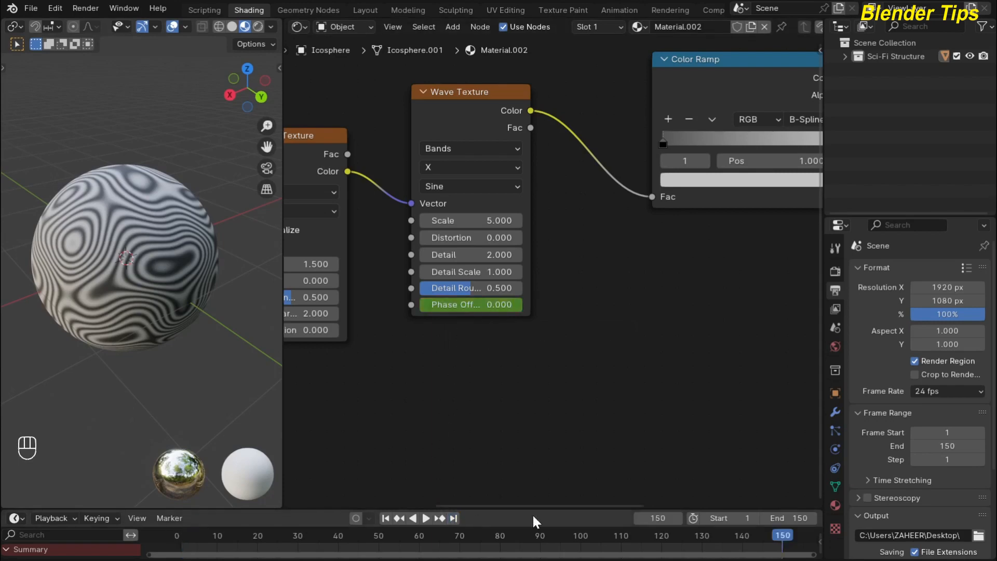
{"action": "left_click", "coordinate": [500, 303]}
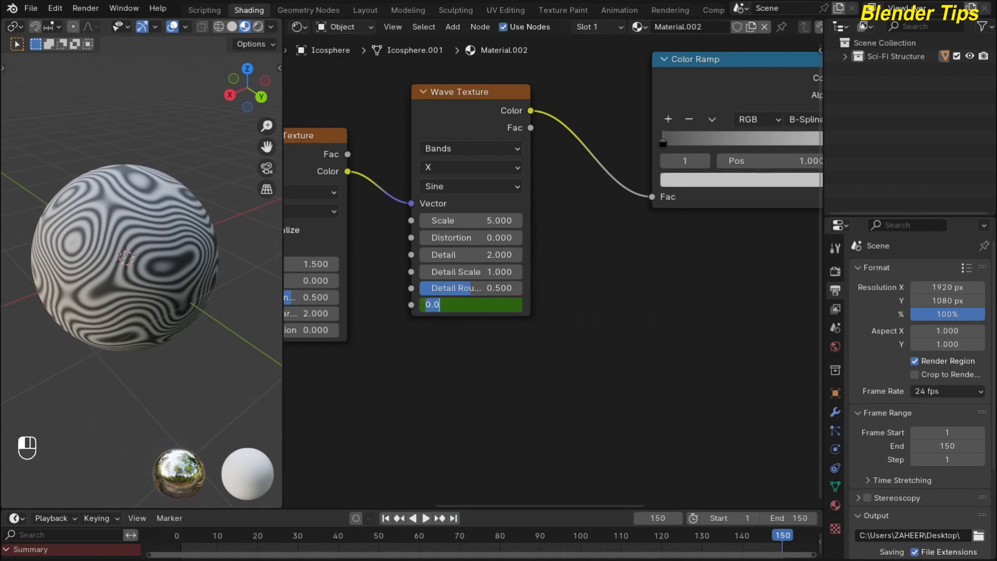
{"action": "type", "text": "25"}
{"action": "key", "text": "Return"}
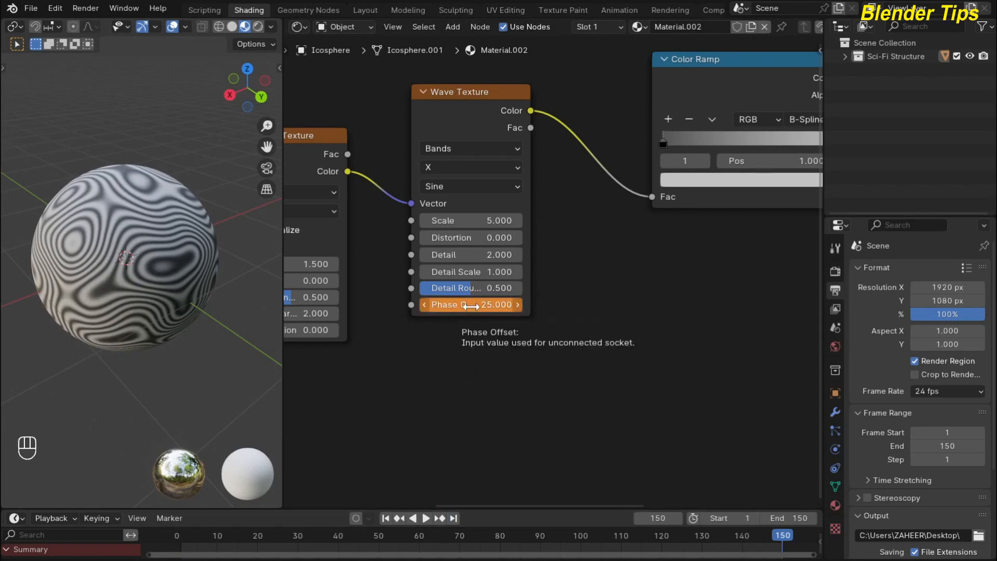
{"action": "key", "text": "i"}
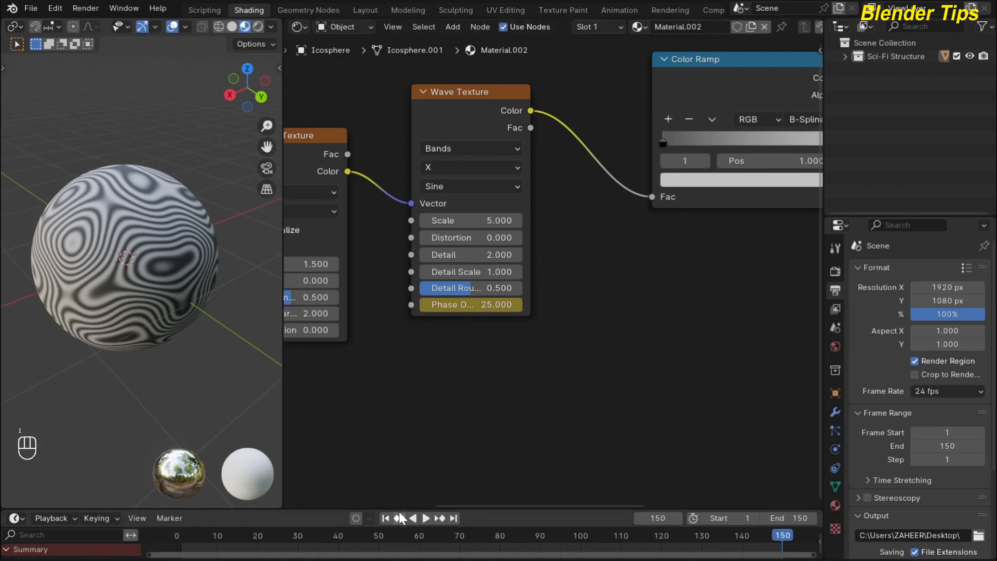
Play the wave animation from the start, then return to frame 0.
{"action": "left_click", "coordinate": [387, 518]}
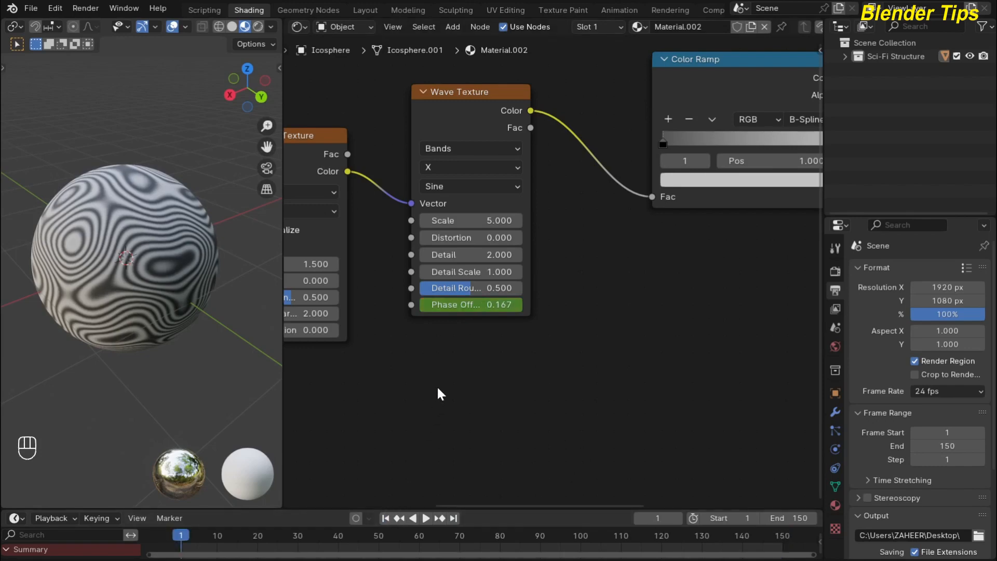
{"action": "key", "text": "space"}
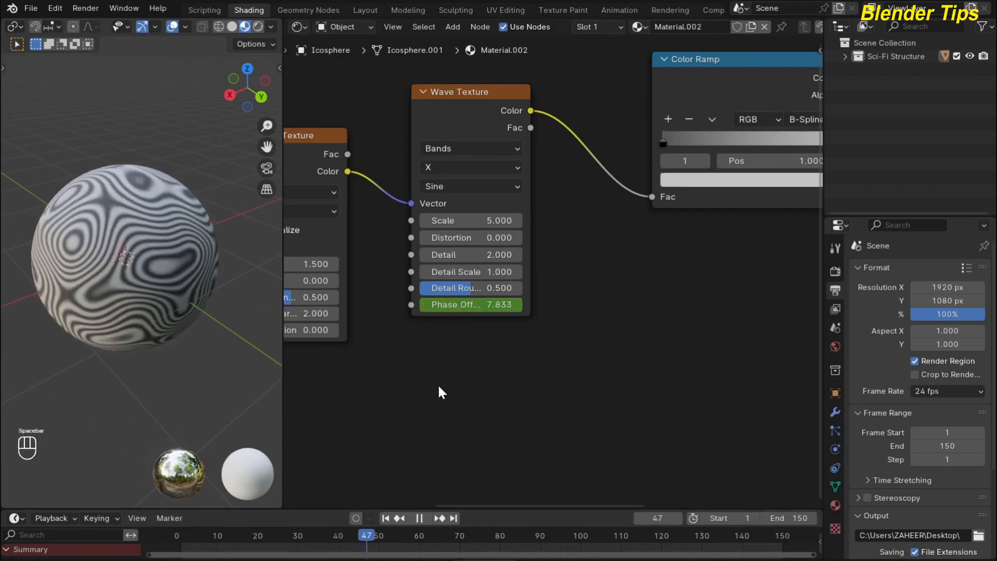
{"action": "key", "text": "space"}
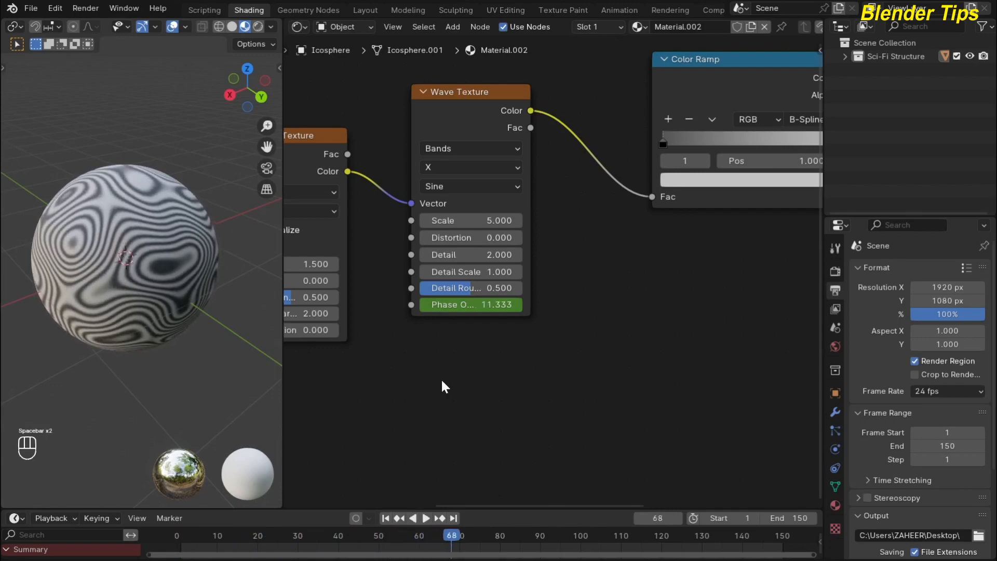
{"action": "left_click", "coordinate": [385, 517]}
{"action": "left_click", "coordinate": [178, 532]}
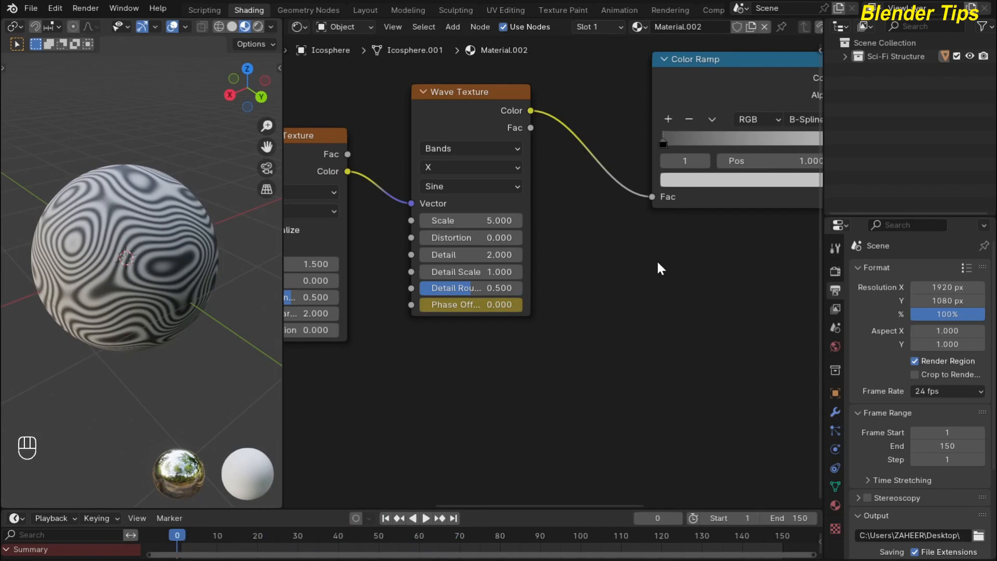
Rearrange the Color Ramp and Principled BSDF nodes upward to make room near Material Output.
{"action": "scroll", "coordinate": [675, 263], "scroll_direction": "down", "scroll_amount": 3}
{"action": "middle_click_drag", "start_coordinate": [679, 261], "coordinate": [464, 305]}
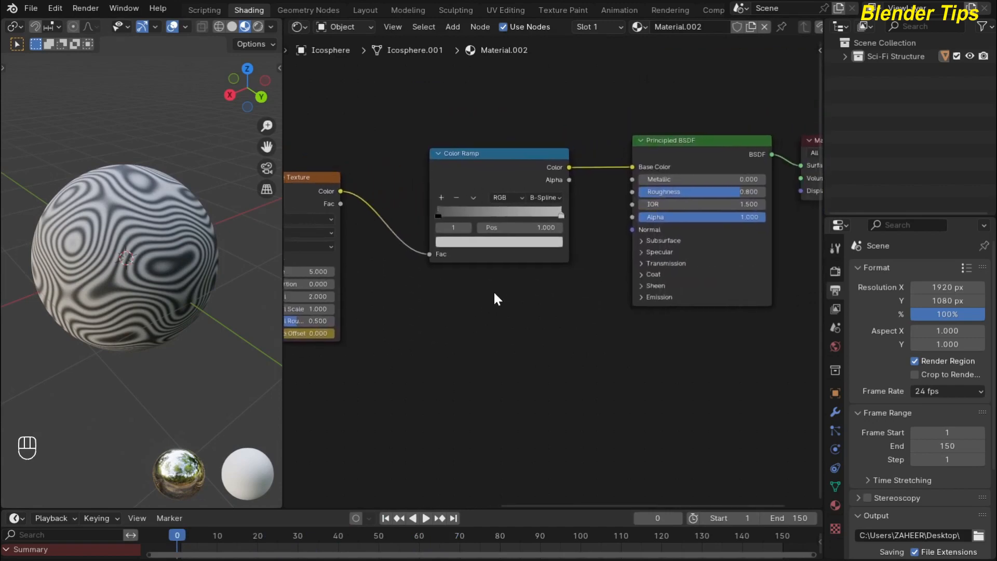
{"action": "middle_click_drag", "start_coordinate": [491, 255], "coordinate": [461, 276]}
{"action": "left_click_drag", "start_coordinate": [459, 190], "coordinate": [453, 168]}
{"action": "middle_click_drag", "start_coordinate": [498, 301], "coordinate": [446, 329]}
{"action": "left_click_drag", "start_coordinate": [618, 184], "coordinate": [615, 127]}
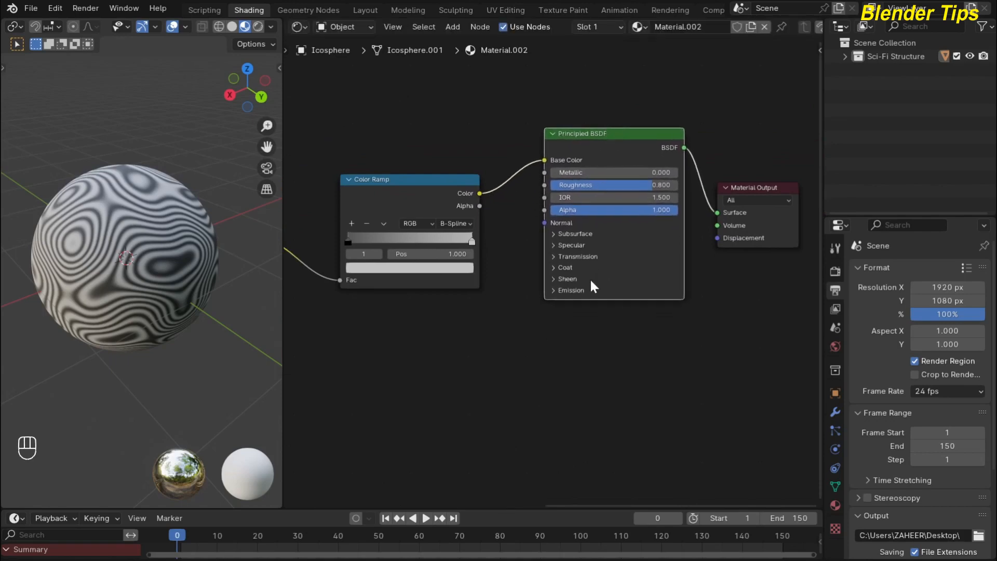
{"action": "middle_click_drag", "start_coordinate": [568, 356], "coordinate": [549, 336]}
{"action": "left_click", "coordinate": [560, 333]}
Add a Displacement node below Principled BSDF with Scale 0.25.
{"action": "key", "text": "shift+a"}
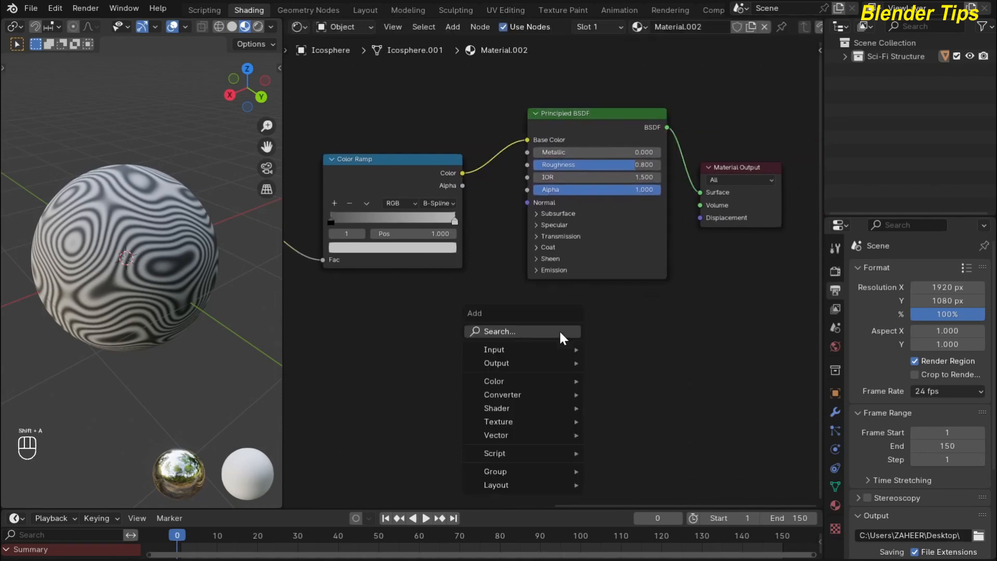
{"action": "type", "text": "di"}
{"action": "key", "text": "Down"}
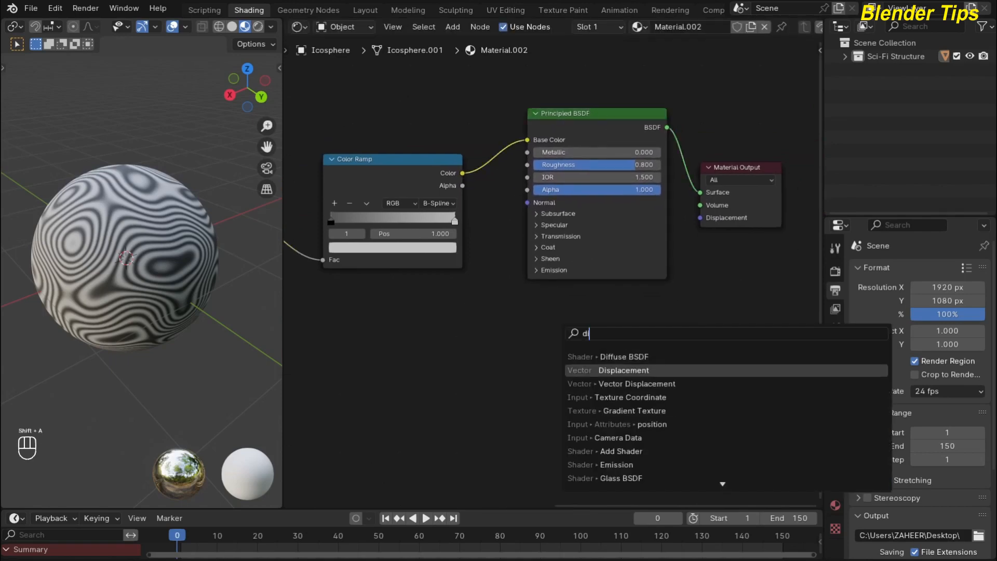
{"action": "key", "text": "Return"}
{"action": "left_click", "coordinate": [553, 311]}
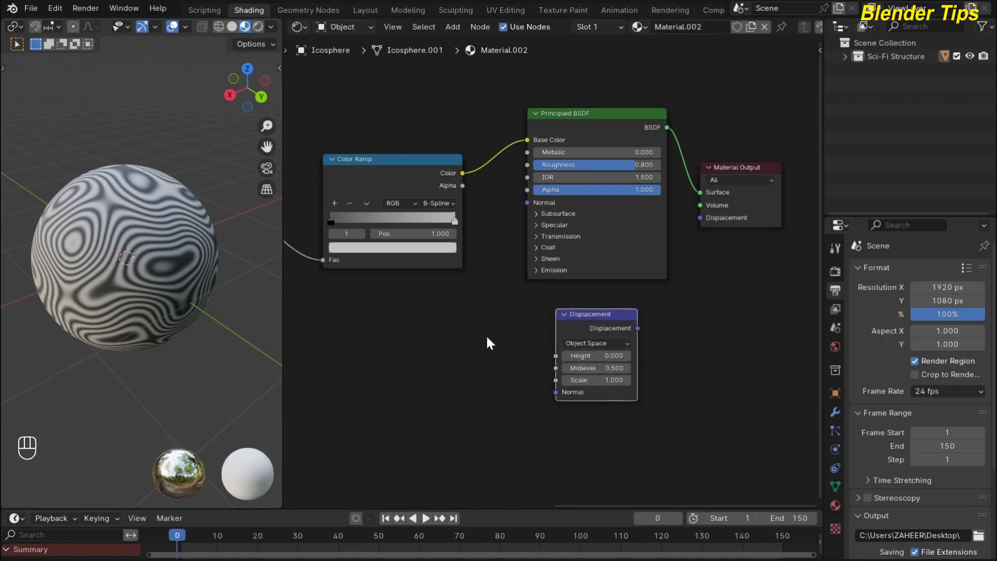
{"action": "middle_click_drag", "start_coordinate": [488, 343], "coordinate": [479, 307]}
{"action": "scroll", "coordinate": [479, 307], "scroll_direction": "up", "scroll_amount": 2}
{"action": "left_click", "coordinate": [592, 367]}
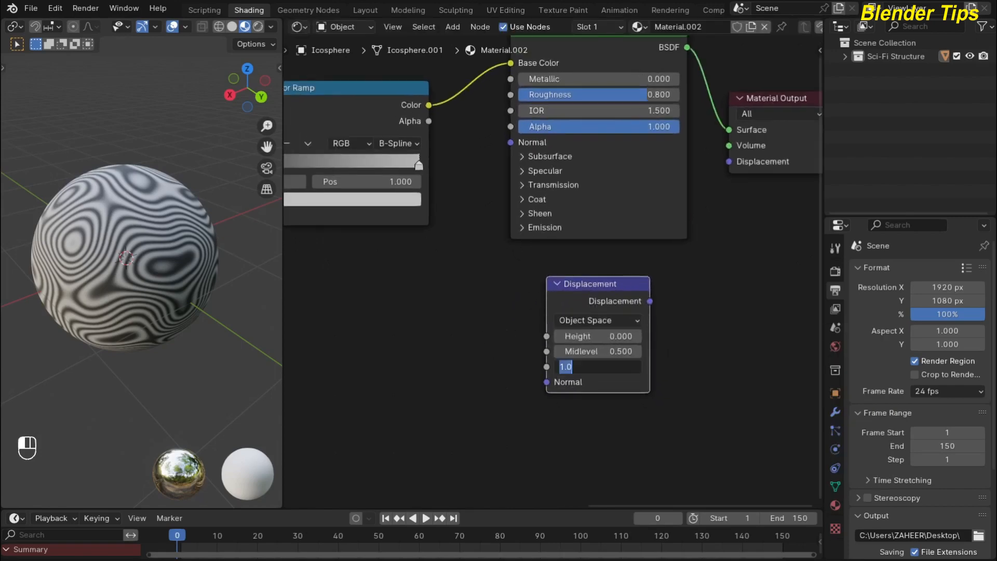
{"action": "type", "text": "0.25"}
{"action": "key", "text": "Return"}
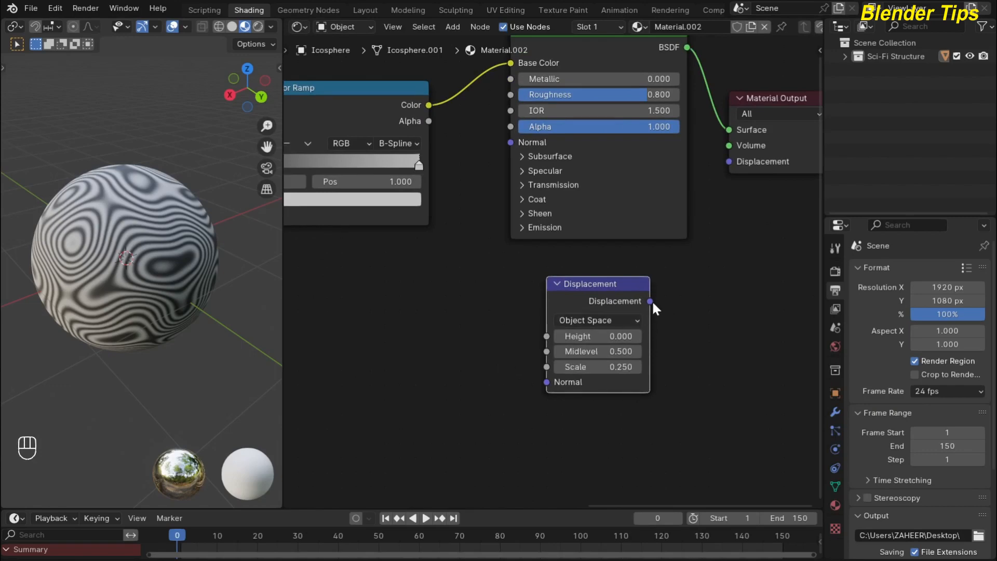
Connect the Displacement output to the Material Output's Displacement input.
{"action": "left_click_drag", "start_coordinate": [651, 301], "coordinate": [714, 193]}
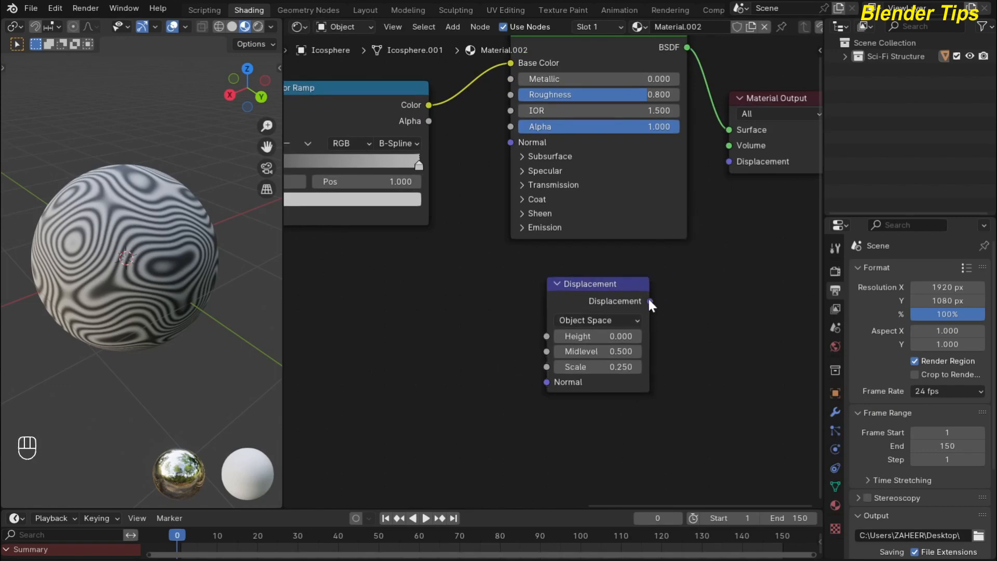
{"action": "left_click_drag", "start_coordinate": [650, 301], "coordinate": [727, 161]}
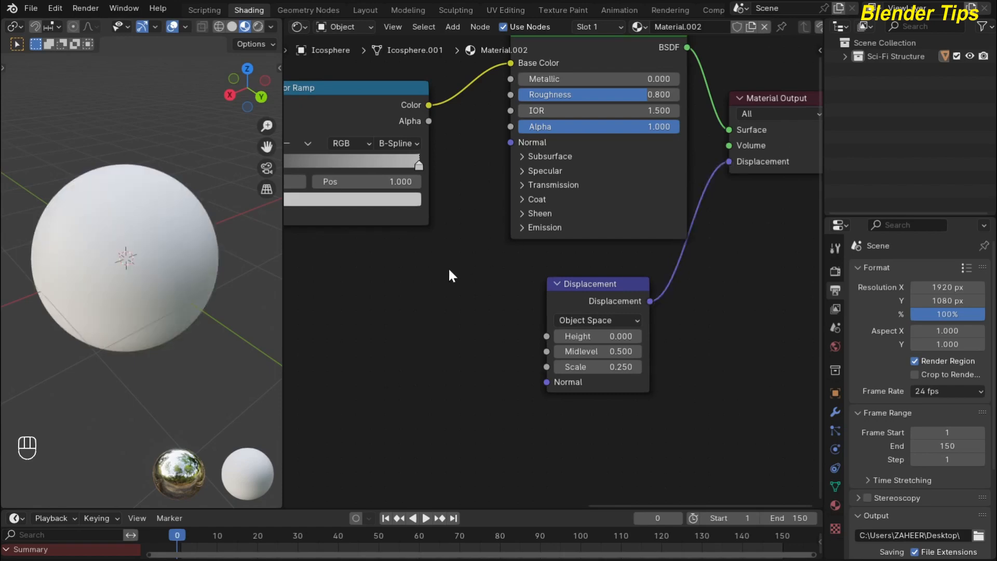
{"action": "scroll", "coordinate": [450, 275], "scroll_direction": "down", "scroll_amount": 1}
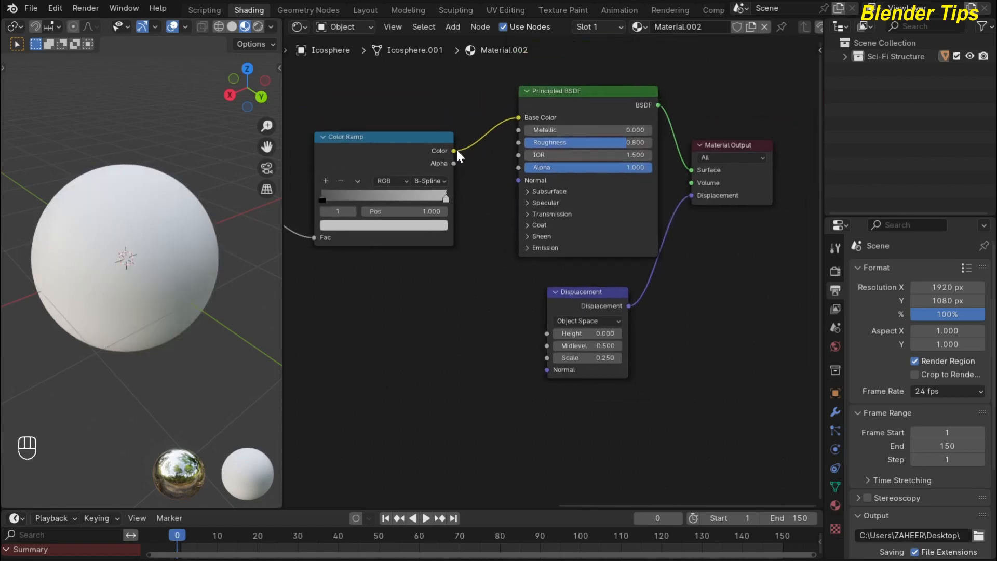
Link Color Ramp Color to Displacement Height and switch the viewport to Rendered shading.
{"action": "mouse_move", "coordinate": [457, 152]}
{"action": "left_mouse_down"}
{"action": "mouse_move", "coordinate": [507, 318]}
{"action": "mouse_move", "coordinate": [534, 332]}
{"action": "left_mouse_up"}
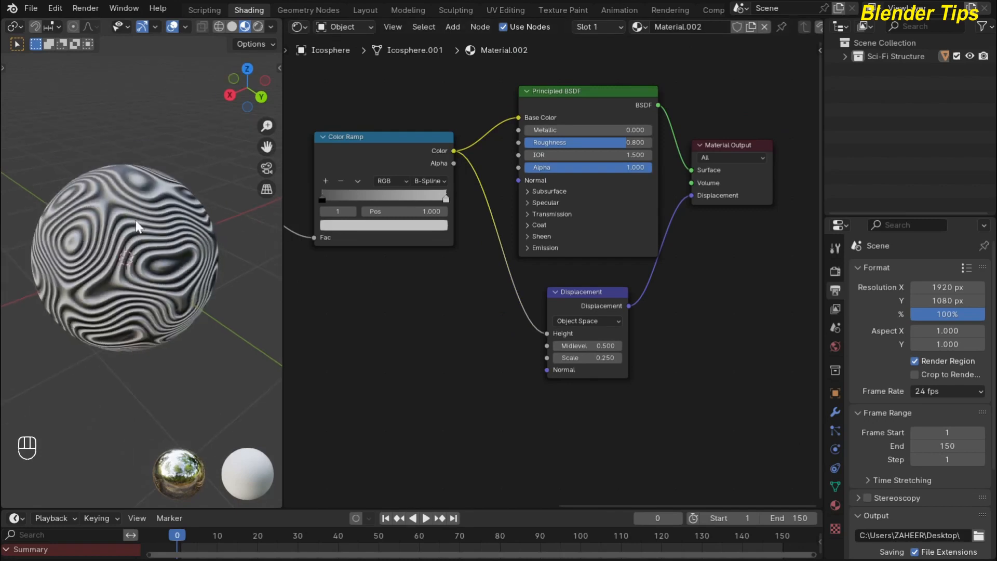
{"action": "left_click", "coordinate": [258, 26]}
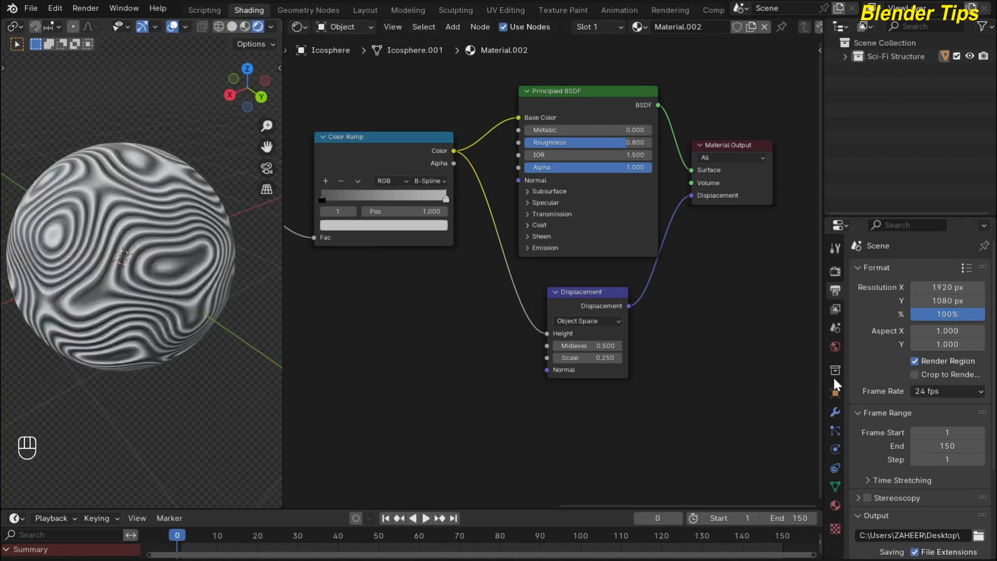
Set the material's Displacement Method to Displacement and Bump in Settings > Surface.
{"action": "left_click", "coordinate": [835, 504]}
{"action": "scroll", "coordinate": [895, 385], "scroll_direction": "down", "scroll_amount": 10}
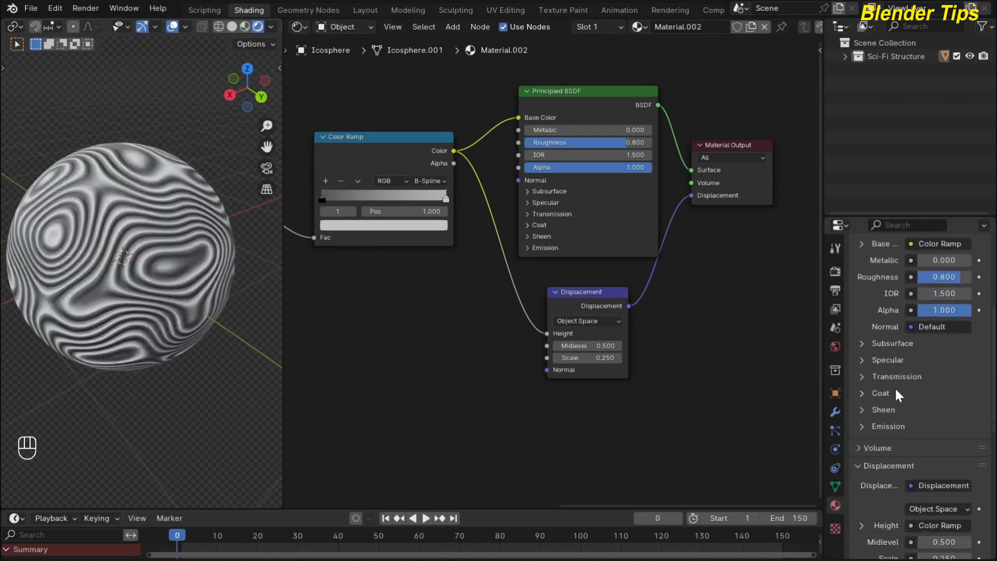
{"action": "scroll", "coordinate": [865, 422], "scroll_direction": "down", "scroll_amount": 5}
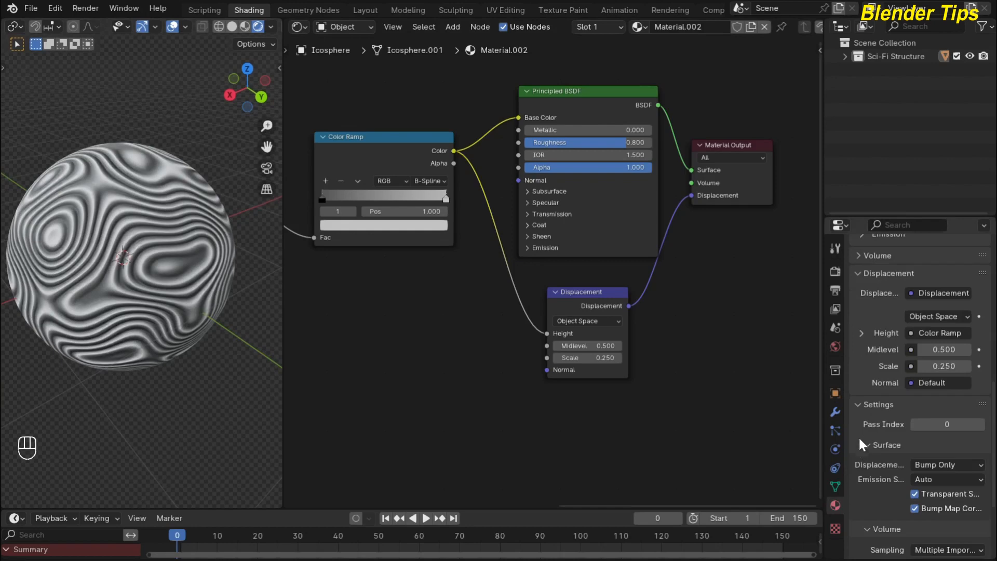
{"action": "left_click", "coordinate": [955, 465]}
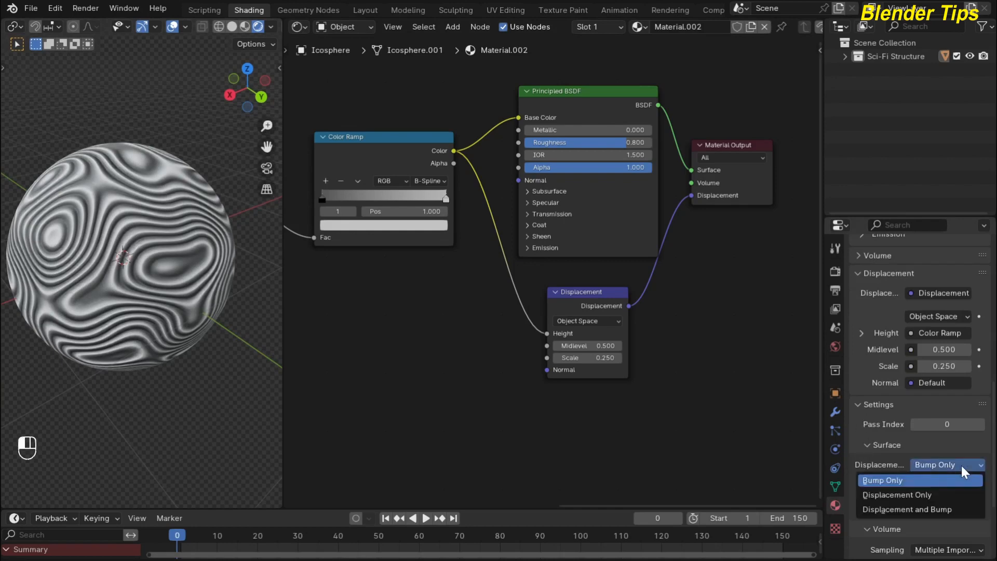
{"action": "left_click", "coordinate": [910, 509]}
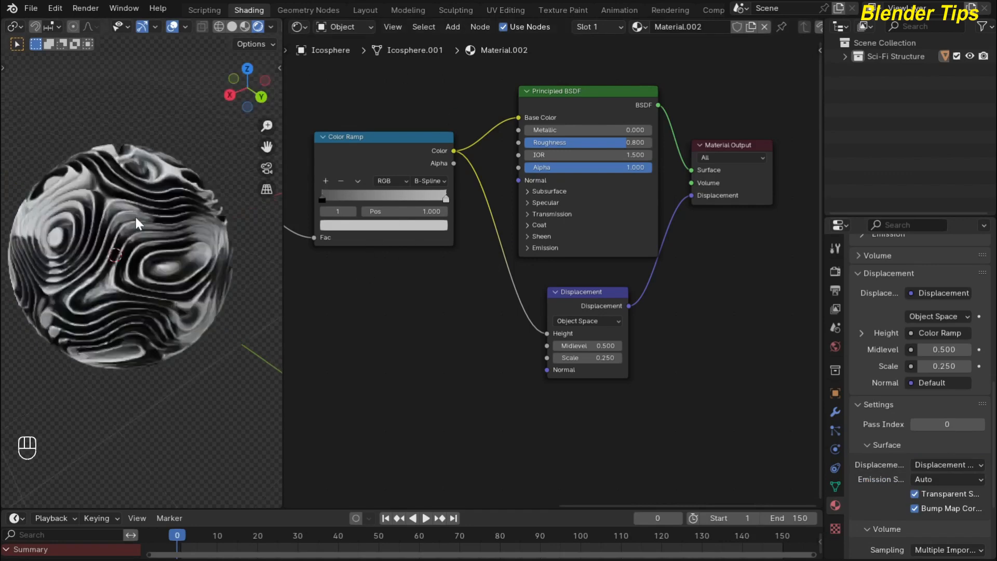
{"action": "scroll", "coordinate": [135, 217], "scroll_direction": "down", "scroll_amount": 1}
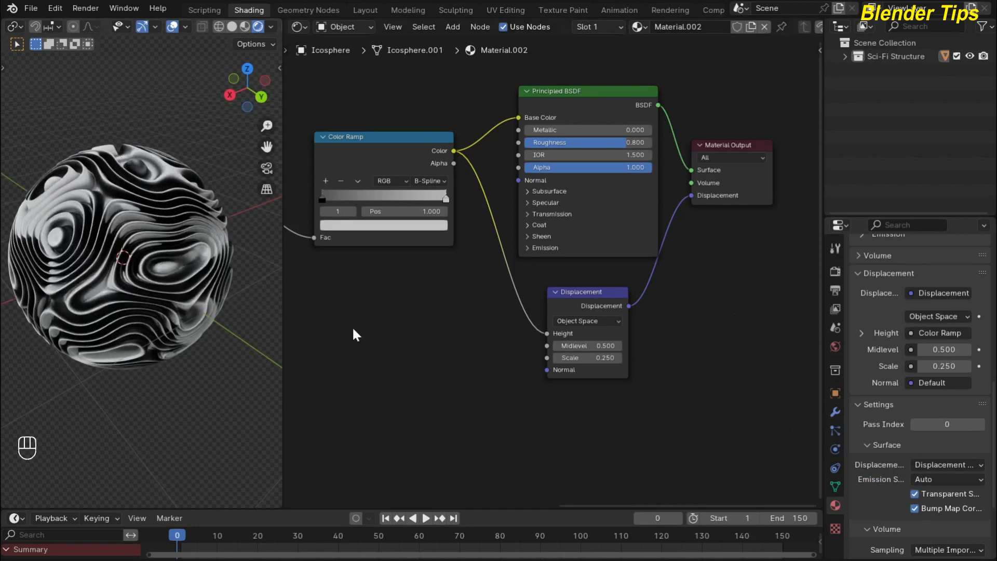
{"action": "scroll", "coordinate": [401, 310], "scroll_direction": "down", "scroll_amount": 4}
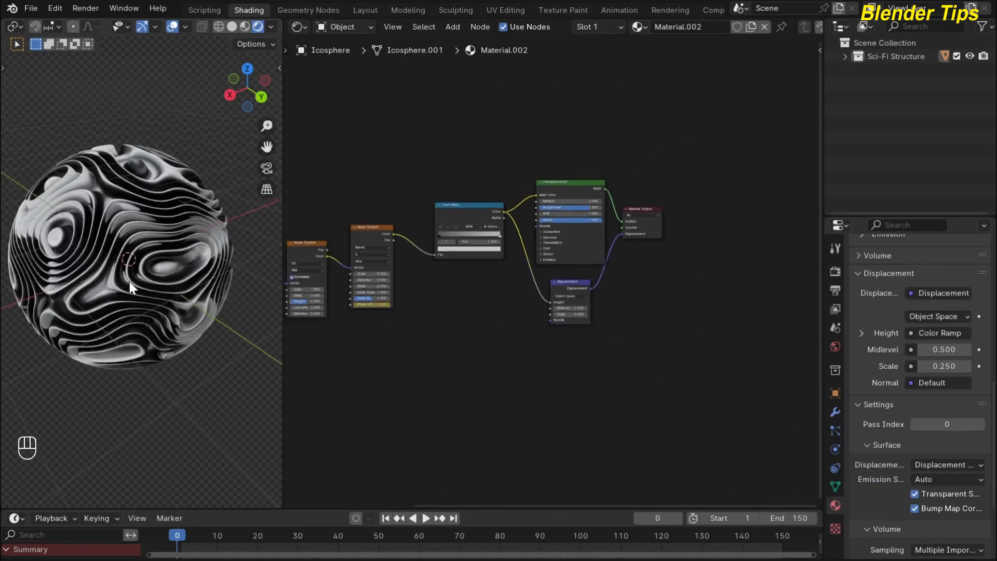
Widen the 3D viewport by dragging its border right, then add a Camera object.
{"action": "scroll", "coordinate": [129, 281], "scroll_direction": "down", "scroll_amount": 2}
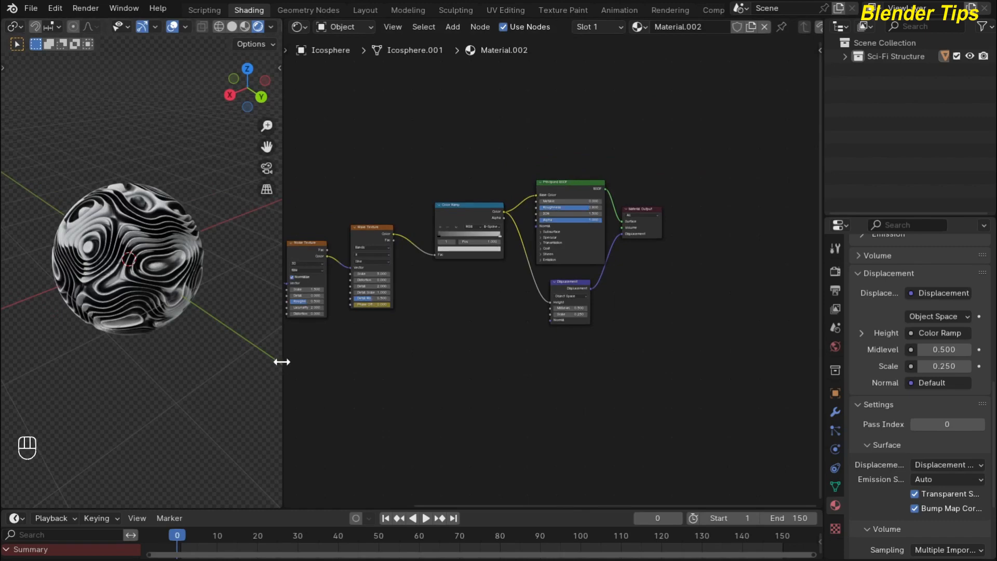
{"action": "left_click_drag", "start_coordinate": [281, 361], "coordinate": [394, 357]}
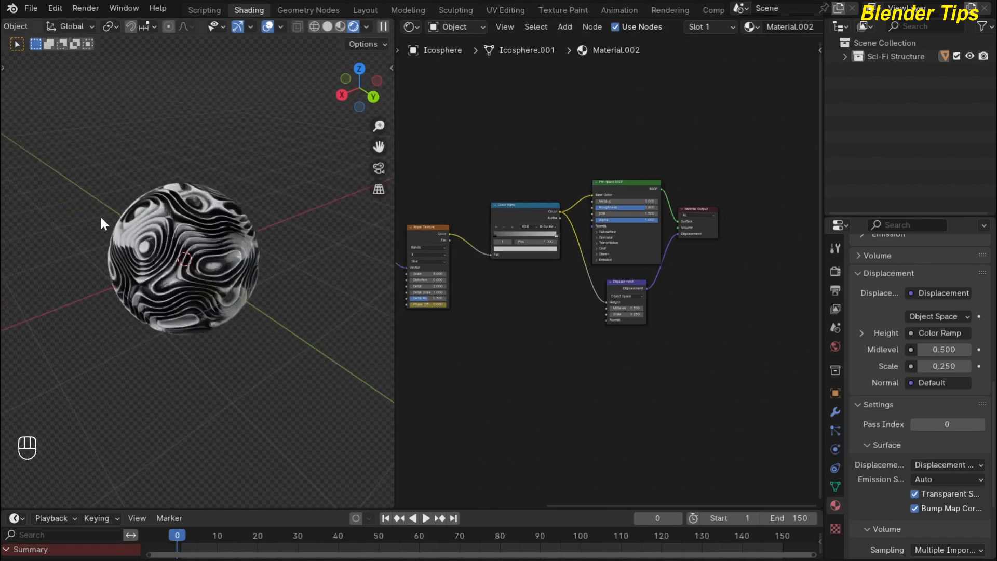
{"action": "key", "text": "shift+a"}
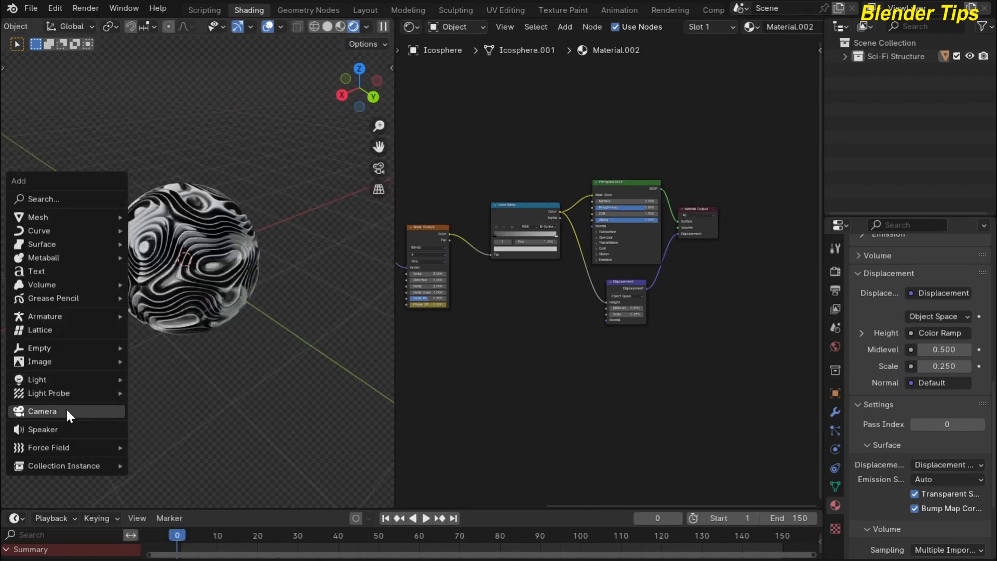
{"action": "left_click", "coordinate": [65, 409]}
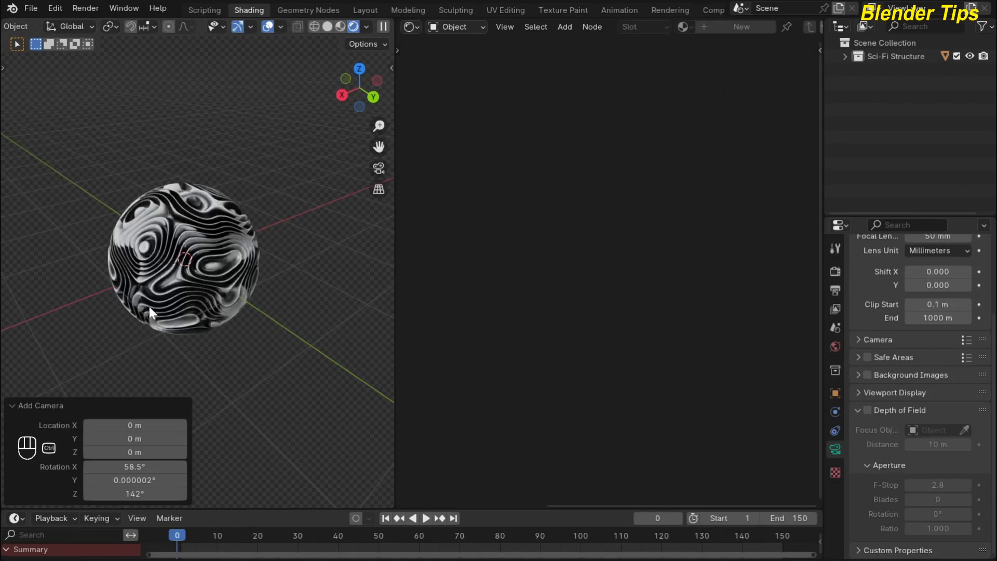
Align the camera to the view and fly it so the displaced sphere fills the frame.
{"action": "key", "text": "ctrl+alt+KP_0"}
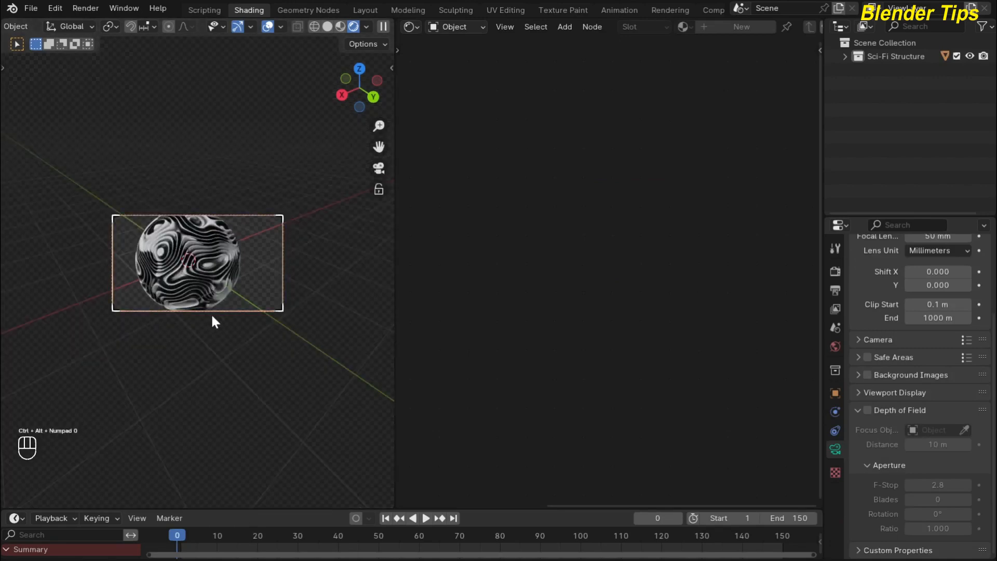
{"action": "scroll", "coordinate": [210, 312], "scroll_direction": "up", "scroll_amount": 3}
{"action": "scroll", "coordinate": [212, 316], "scroll_direction": "up", "scroll_amount": 2}
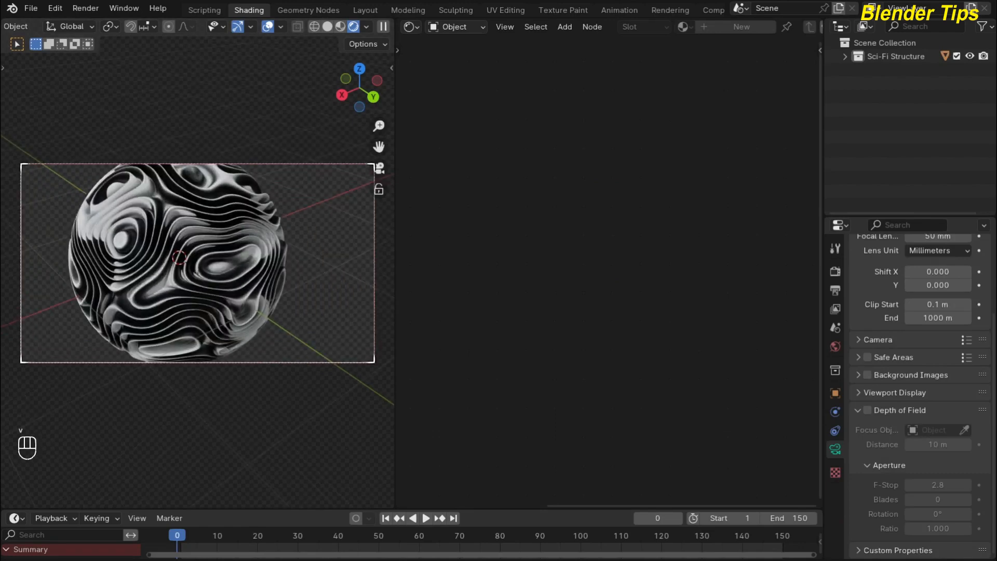
{"action": "scroll", "coordinate": [198, 264], "scroll_direction": "down", "scroll_amount": 4}
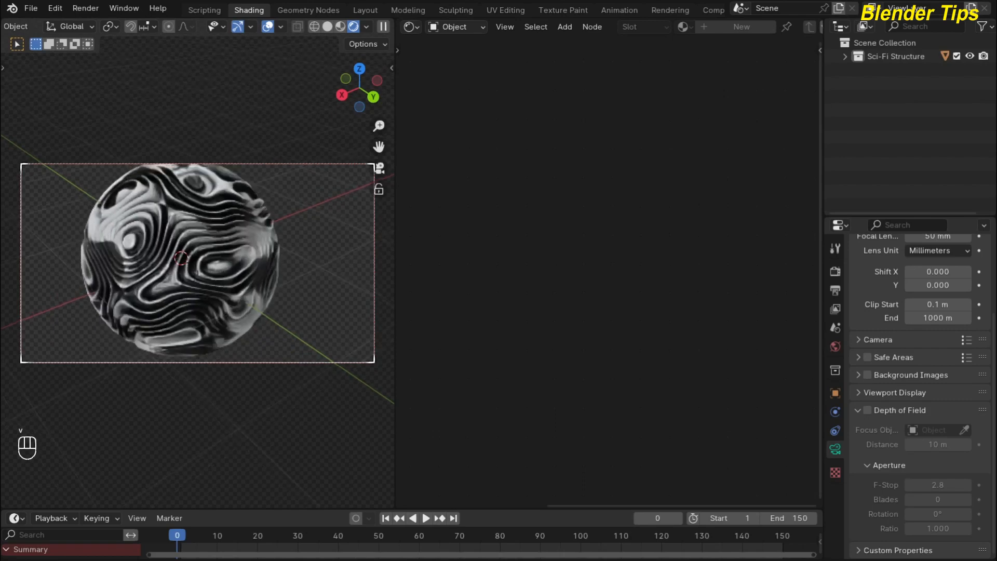
{"action": "key", "text": "s"}
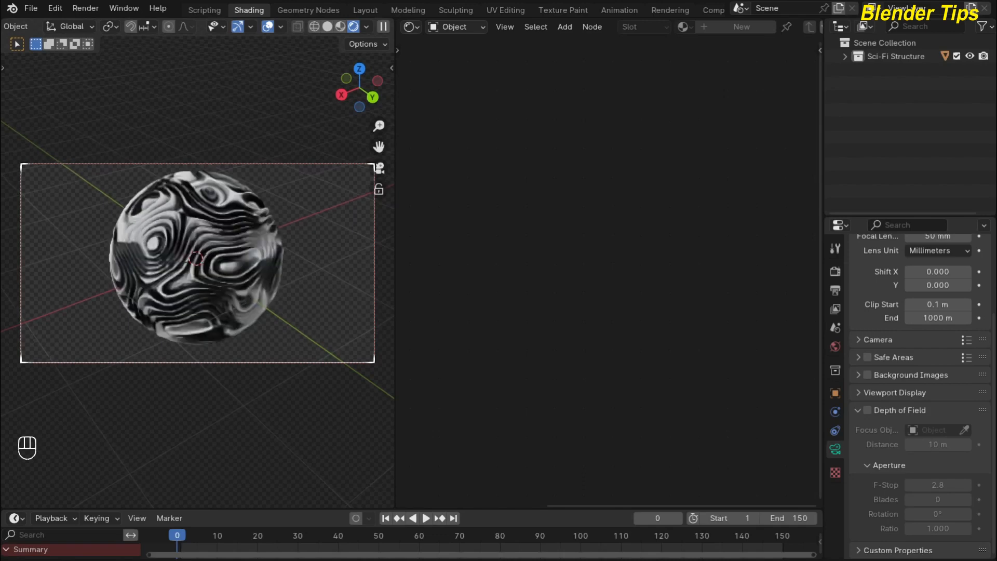
{"action": "left_click", "coordinate": [211, 315]}
{"action": "left_click", "coordinate": [210, 313]}
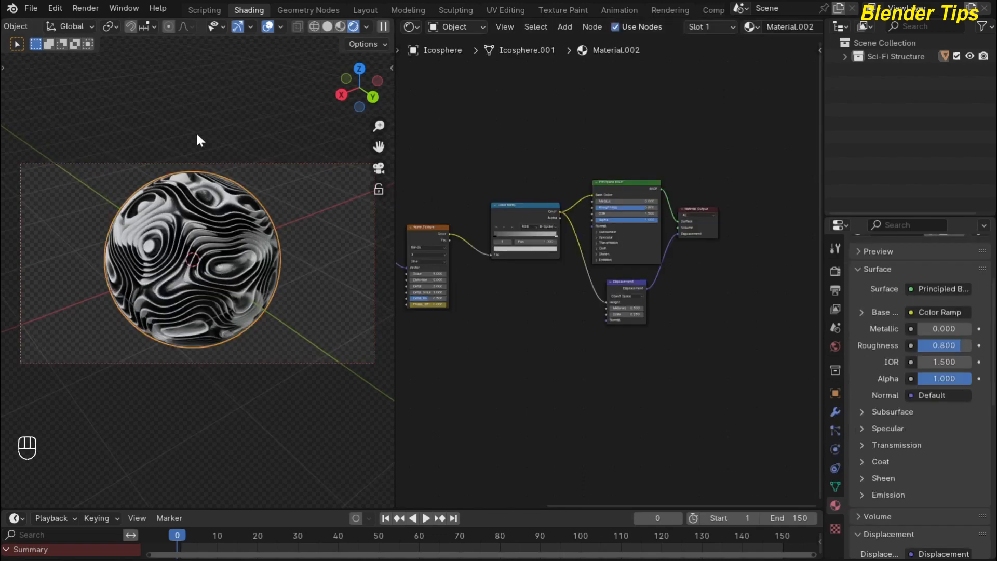
Space out the nodes, moving Principled BSDF up-right and Displacement down-right.
{"action": "scroll", "coordinate": [577, 325], "scroll_direction": "up", "scroll_amount": 5}
{"action": "middle_click_drag", "start_coordinate": [524, 343], "coordinate": [439, 426]}
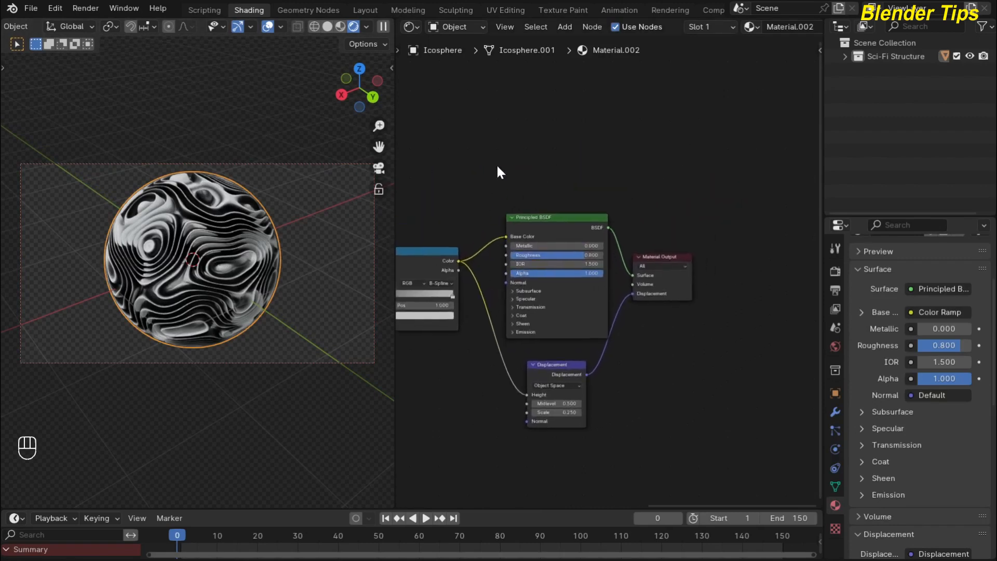
{"action": "left_click_drag", "start_coordinate": [509, 143], "coordinate": [650, 286]}
{"action": "left_click_drag", "start_coordinate": [550, 219], "coordinate": [639, 200]}
{"action": "left_click_drag", "start_coordinate": [548, 364], "coordinate": [618, 402]}
{"action": "scroll", "coordinate": [543, 319], "scroll_direction": "up", "scroll_amount": 1}
{"action": "middle_click_drag", "start_coordinate": [547, 308], "coordinate": [569, 371]}
{"action": "left_click", "coordinate": [466, 196]}
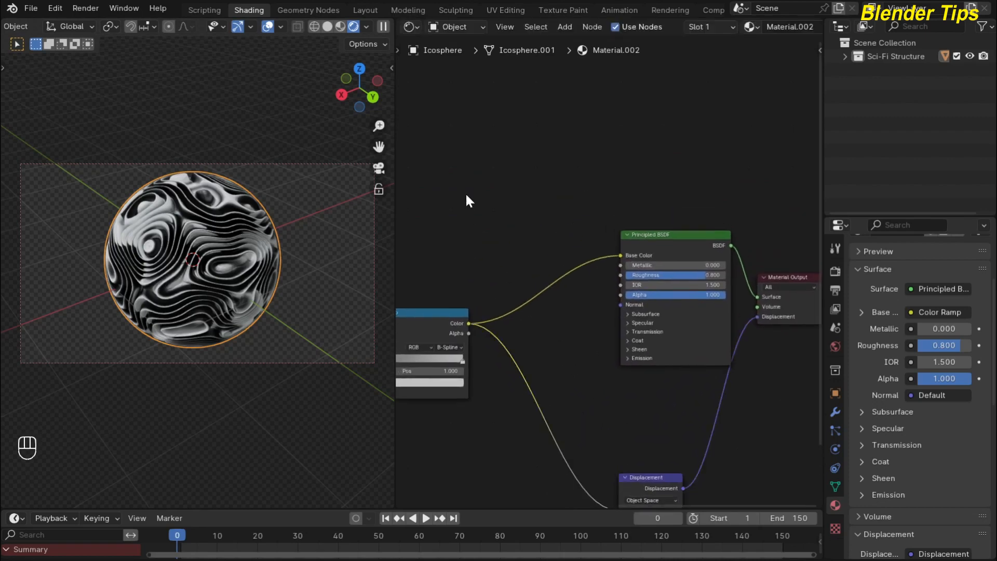
Insert a Mix Color node on the Base Color link, with the Color Ramp driving its Factor.
{"action": "key", "text": "shift+a"}
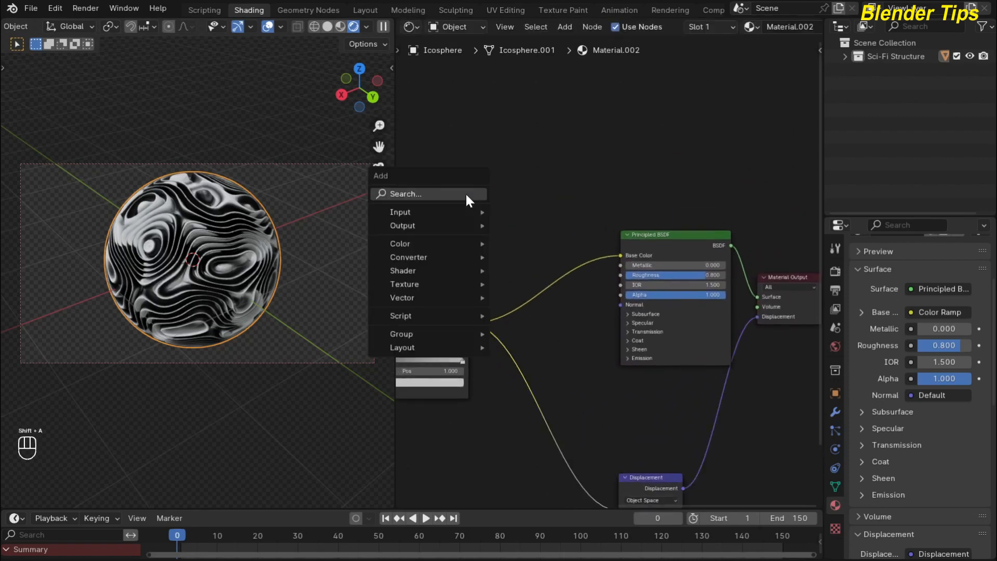
{"action": "type", "text": "mi"}
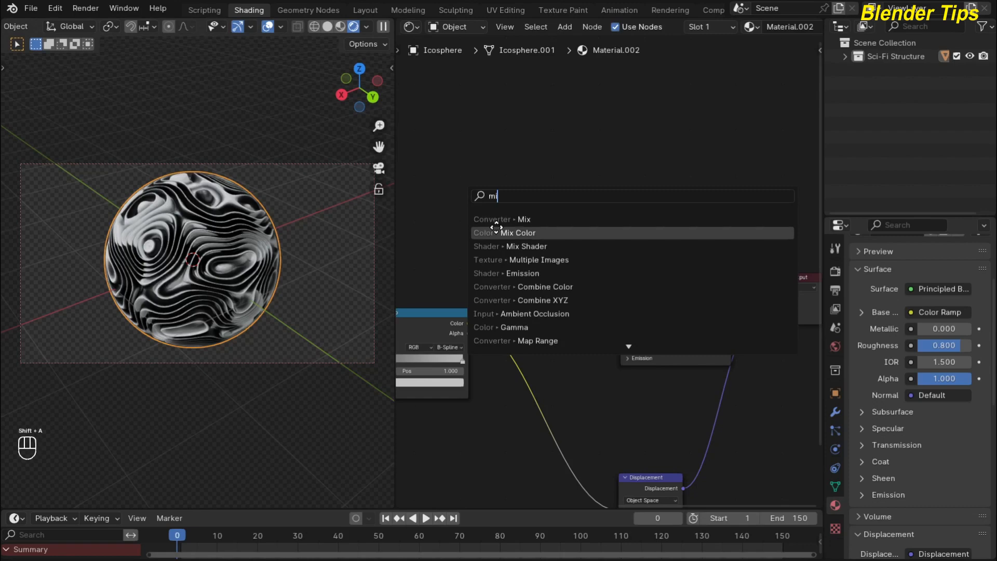
{"action": "left_click", "coordinate": [525, 233]}
{"action": "left_click", "coordinate": [525, 234]}
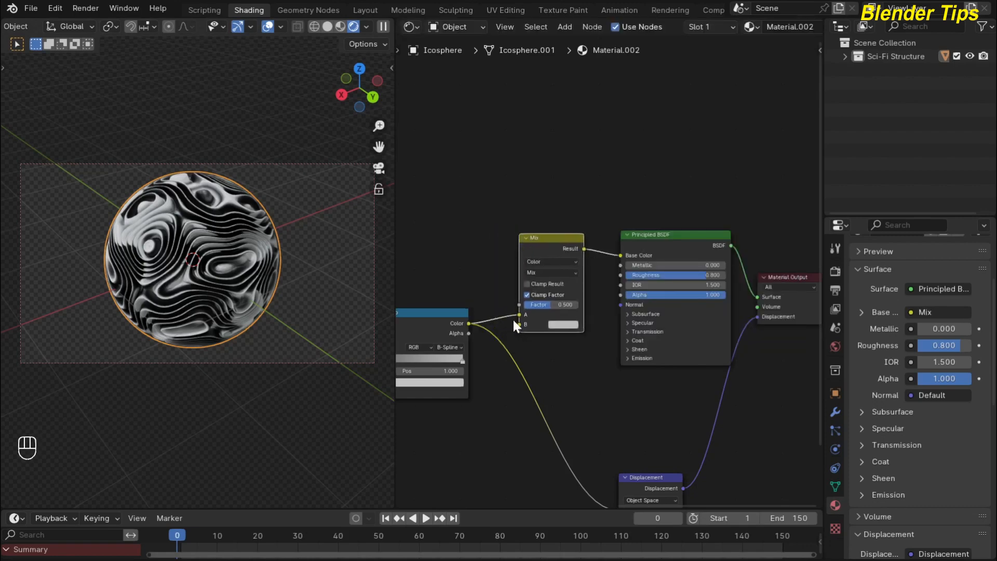
{"action": "left_click_drag", "start_coordinate": [518, 313], "coordinate": [517, 306]}
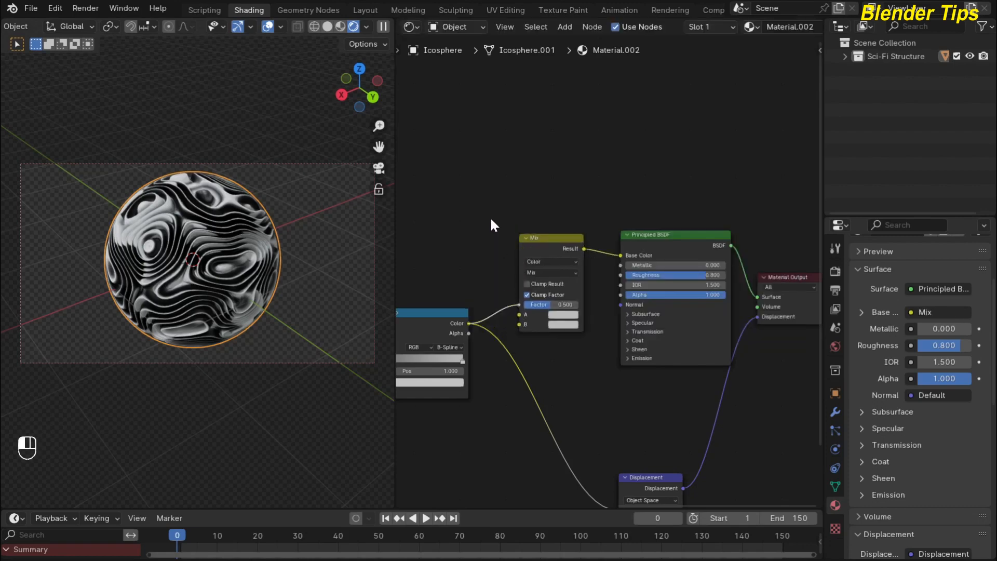
{"action": "scroll", "coordinate": [568, 351], "scroll_direction": "up", "scroll_amount": 2}
{"action": "middle_click_drag", "start_coordinate": [568, 351], "coordinate": [598, 302]}
{"action": "scroll", "coordinate": [573, 282], "scroll_direction": "up", "scroll_amount": 1}
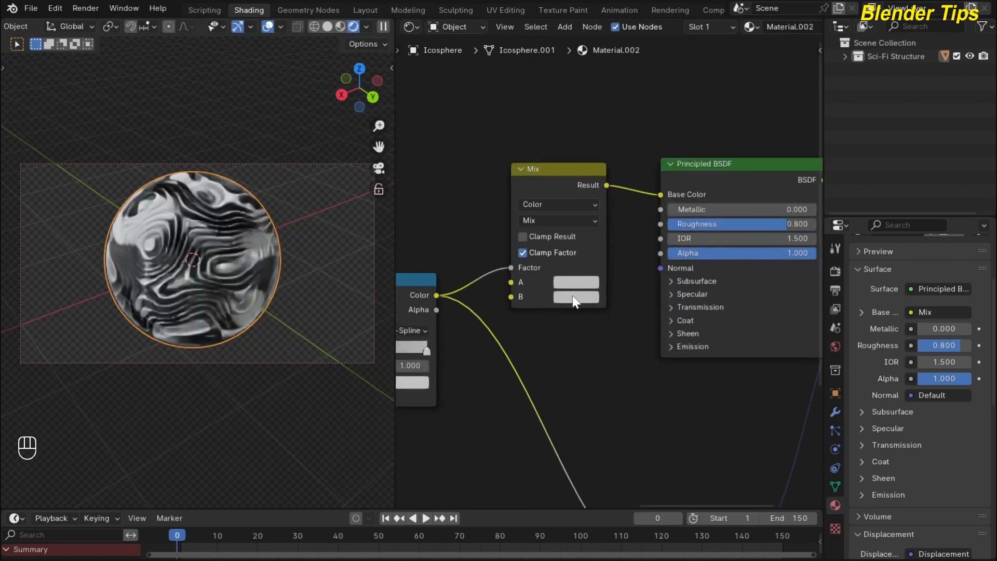
Set Mix colour A to a deep blue and copy it onto colour B.
{"action": "left_click", "coordinate": [574, 285]}
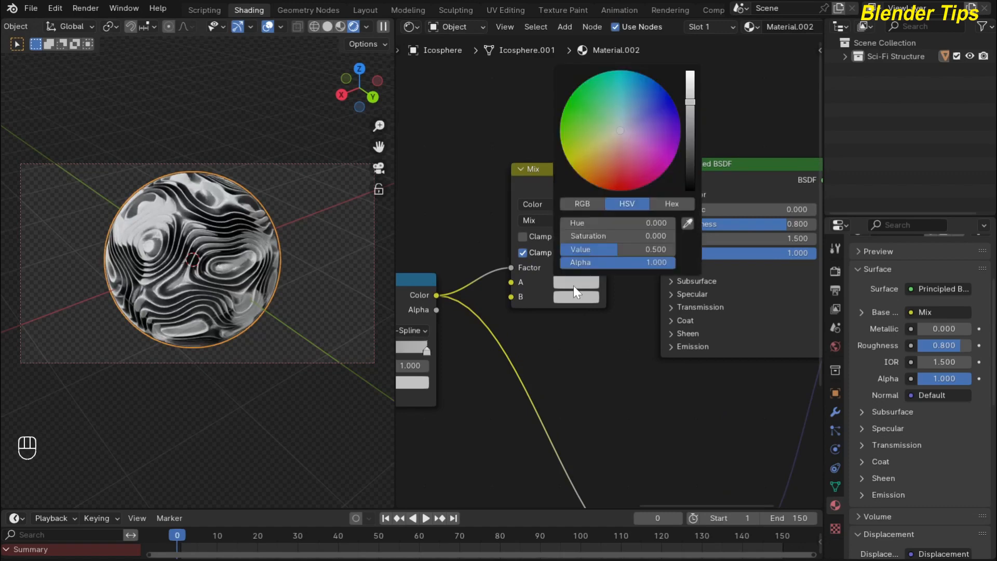
{"action": "mouse_move", "coordinate": [621, 129]}
{"action": "left_mouse_down"}
{"action": "mouse_move", "coordinate": [637, 112]}
{"action": "mouse_move", "coordinate": [628, 111]}
{"action": "left_mouse_up"}
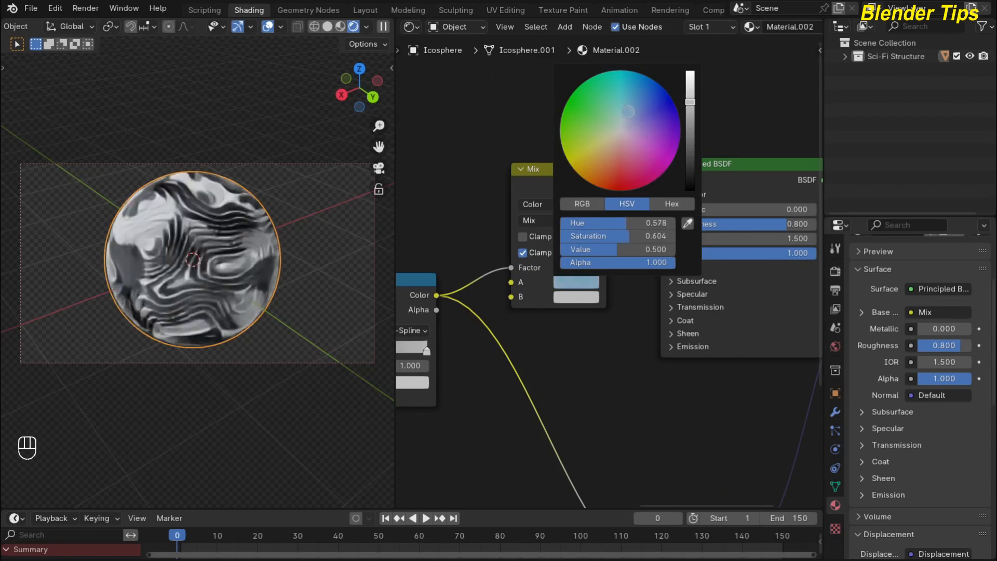
{"action": "left_click_drag", "start_coordinate": [690, 103], "coordinate": [691, 108]}
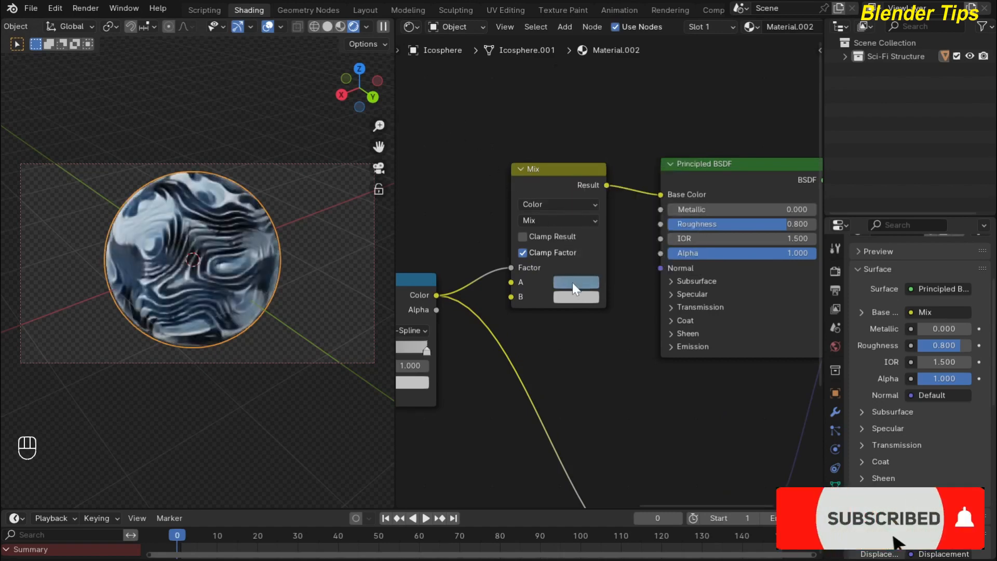
{"action": "left_click_drag", "start_coordinate": [572, 282], "coordinate": [578, 297]}
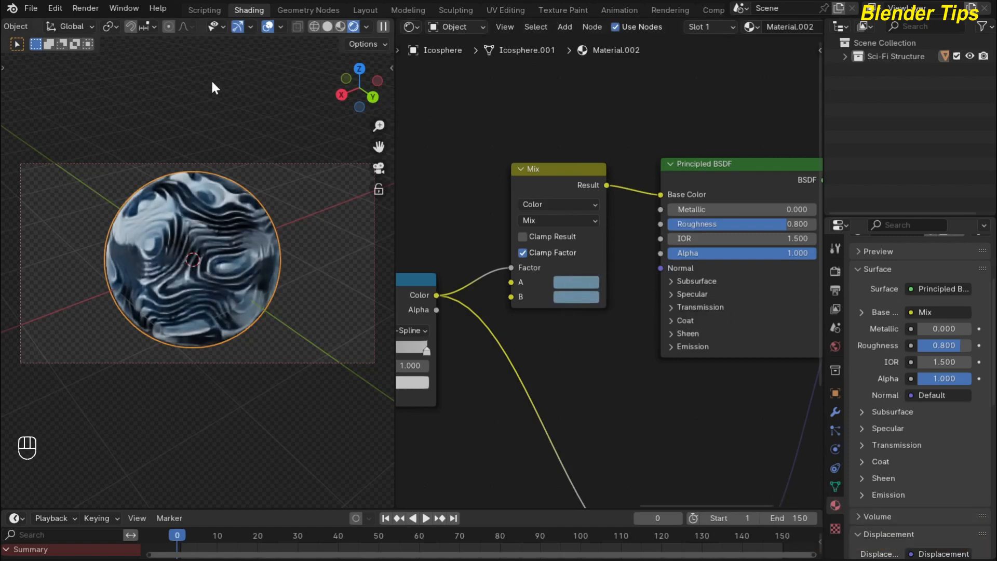
Deselect the sphere and zoom in and out to inspect its blue bands.
{"action": "left_click", "coordinate": [151, 110]}
{"action": "scroll", "coordinate": [187, 161], "scroll_direction": "up", "scroll_amount": 4}
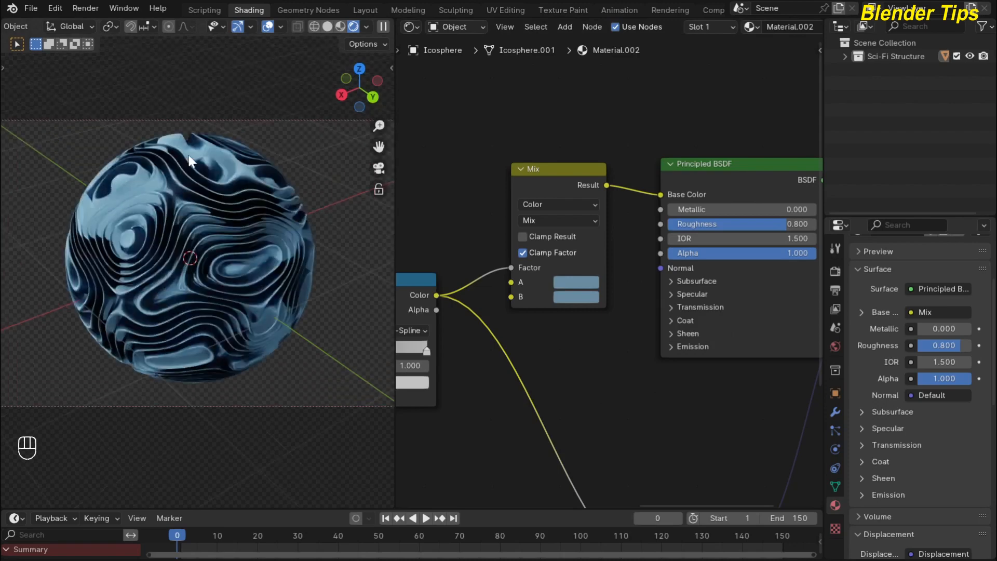
{"action": "scroll", "coordinate": [163, 191], "scroll_direction": "down", "scroll_amount": 4}
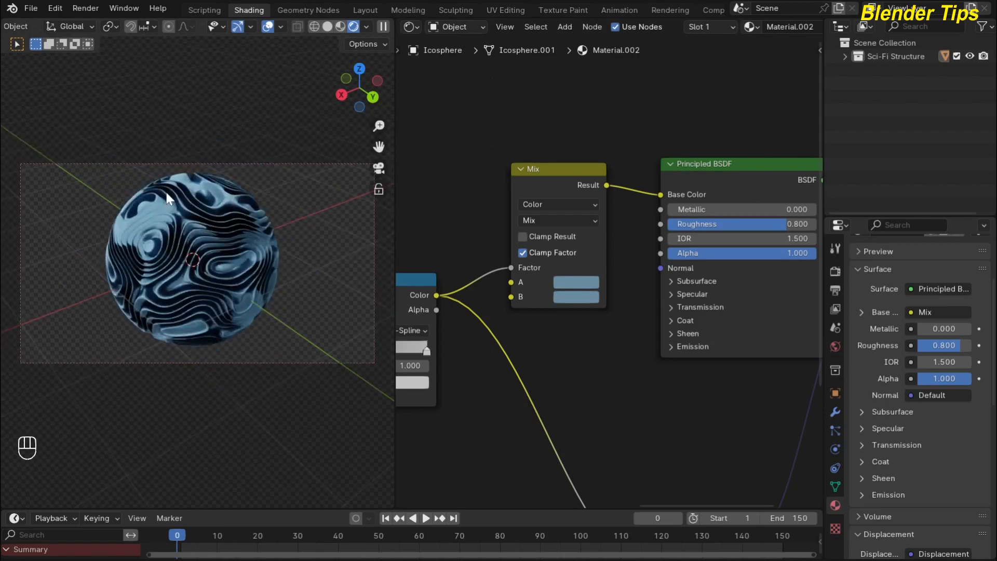
Switch to Material Preview shading, zoom out, and bring up the Add menu.
{"action": "left_click", "coordinate": [341, 26]}
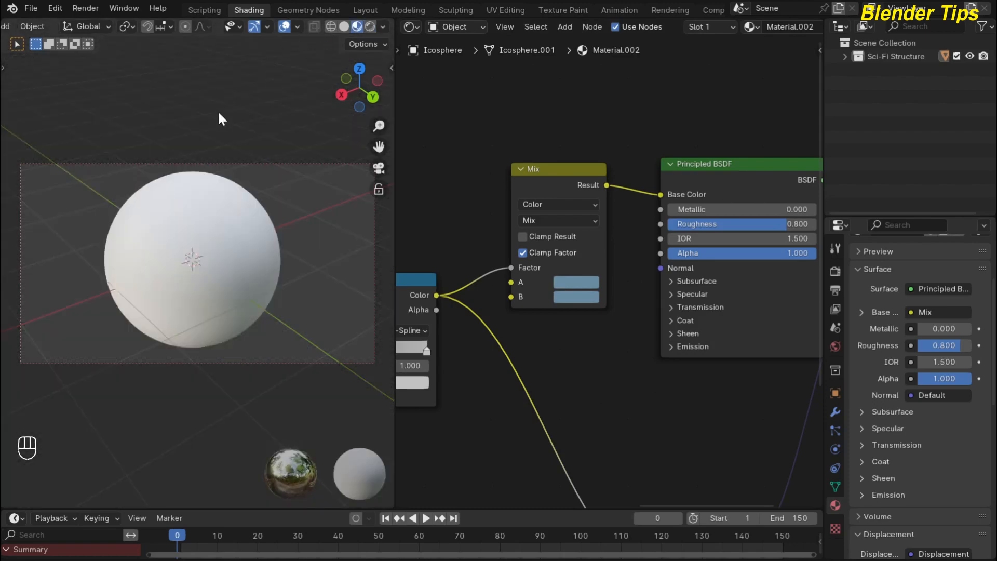
{"action": "scroll", "coordinate": [217, 110], "scroll_direction": "down", "scroll_amount": 3}
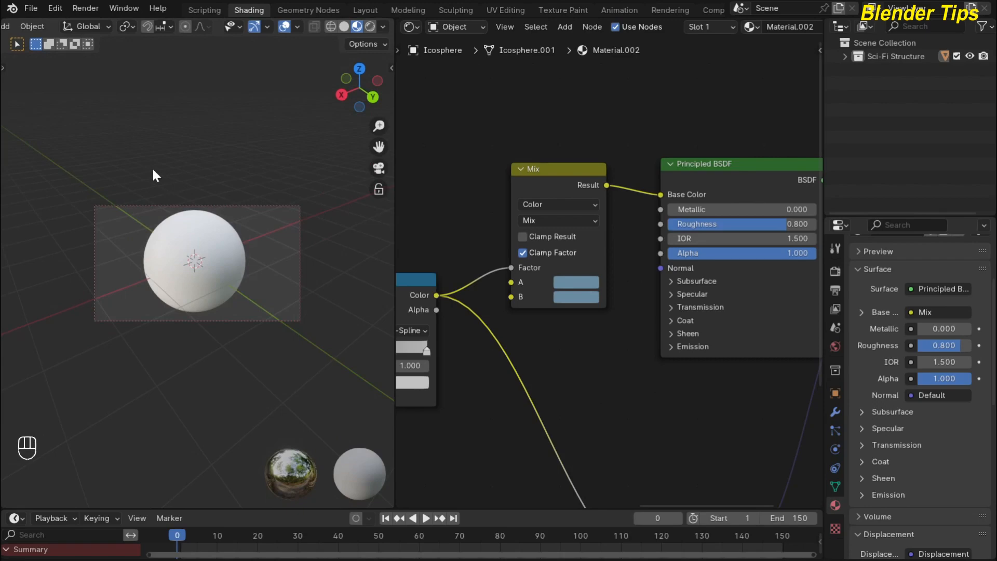
{"action": "key", "text": "shift+a"}
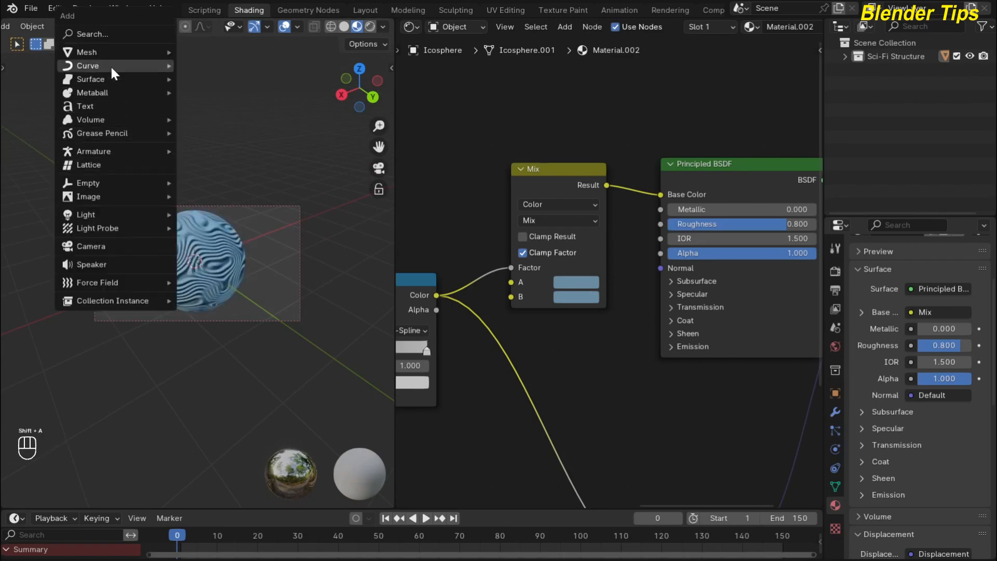
Add a plane, scale it 9.37 times and lower it about 0.928 m along Z.
{"action": "mouse_move", "coordinate": [112, 52]}
{"action": "left_click", "coordinate": [198, 49]}
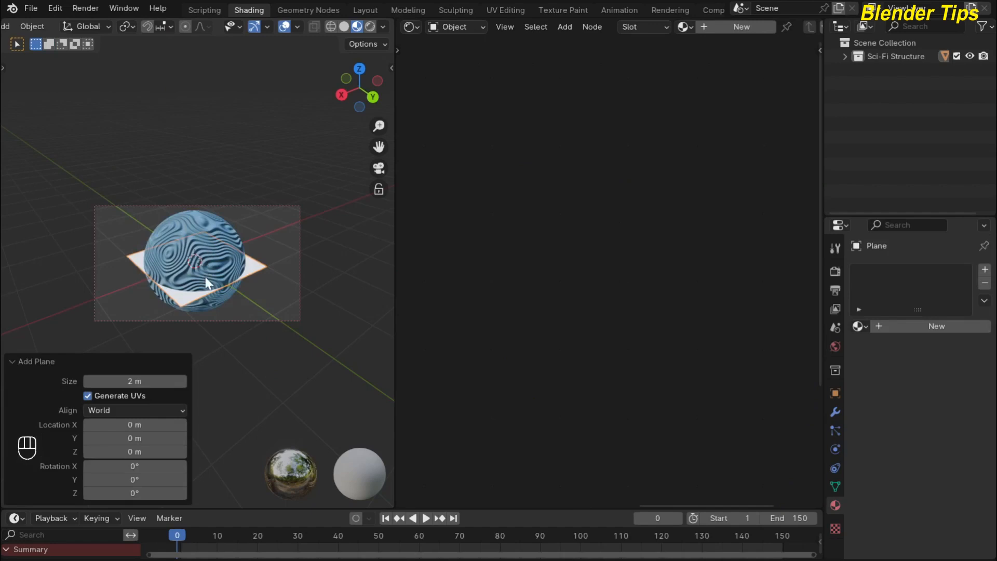
{"action": "key", "text": "s"}
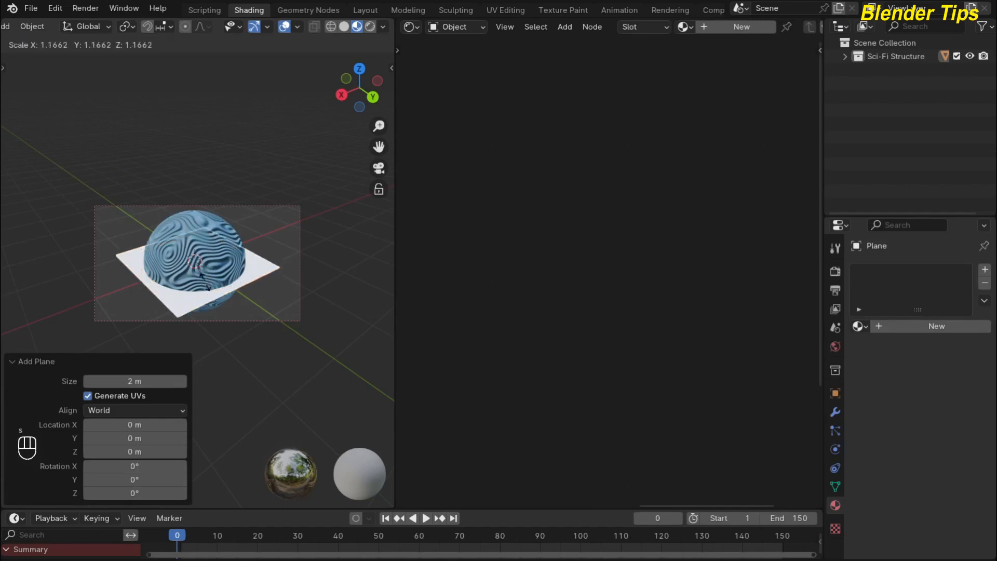
{"action": "left_click", "coordinate": [243, 432]}
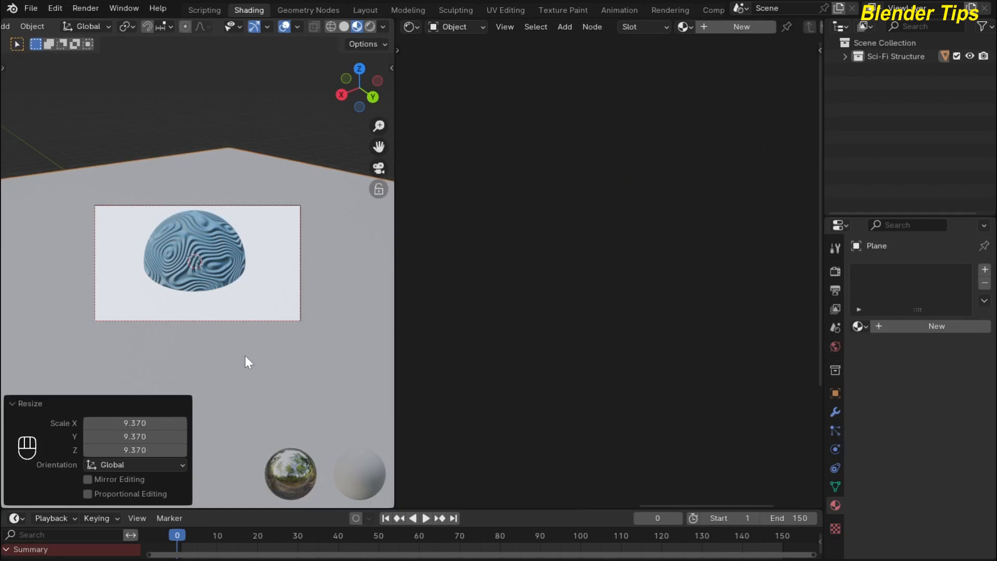
{"action": "key", "text": "g"}
{"action": "key", "text": "z"}
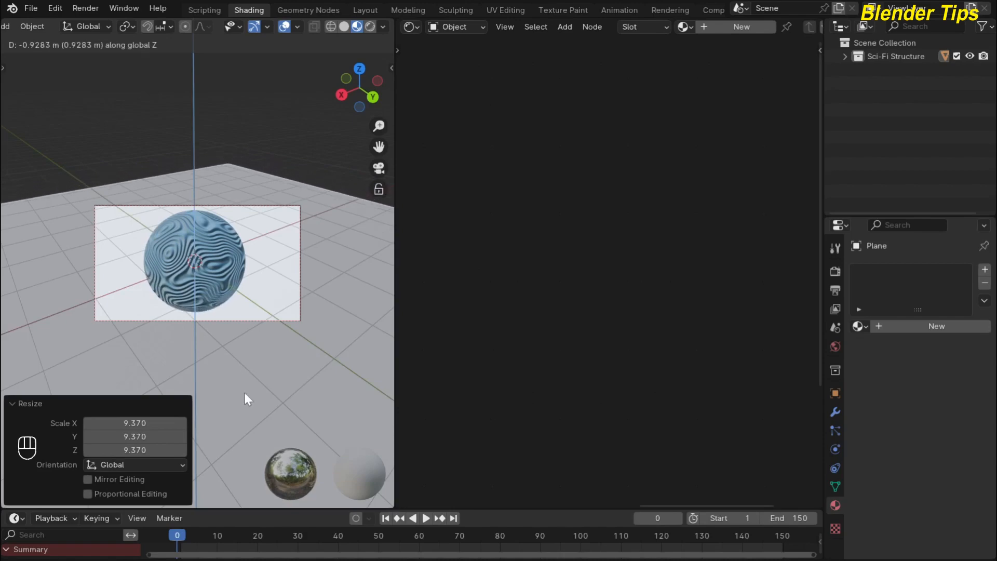
{"action": "left_click", "coordinate": [247, 396]}
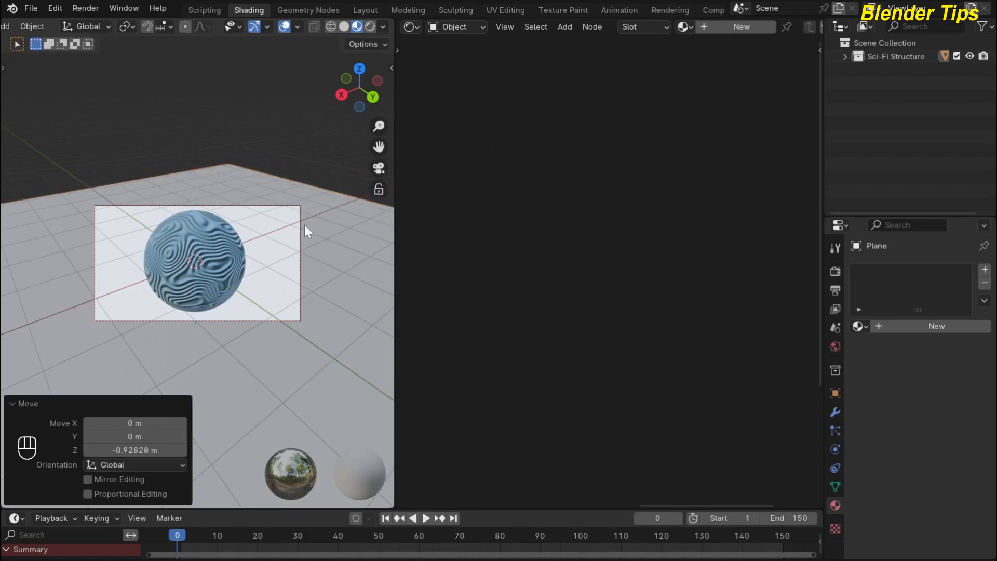
Give the plane a new light blue material (Material.003) and switch to Rendered shading.
{"action": "left_click", "coordinate": [916, 325]}
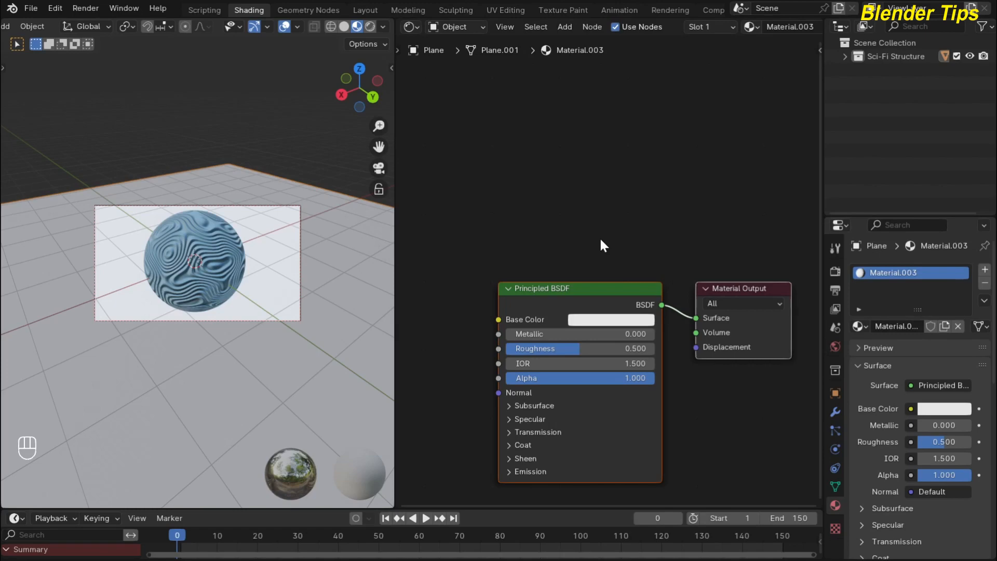
{"action": "left_click", "coordinate": [583, 326]}
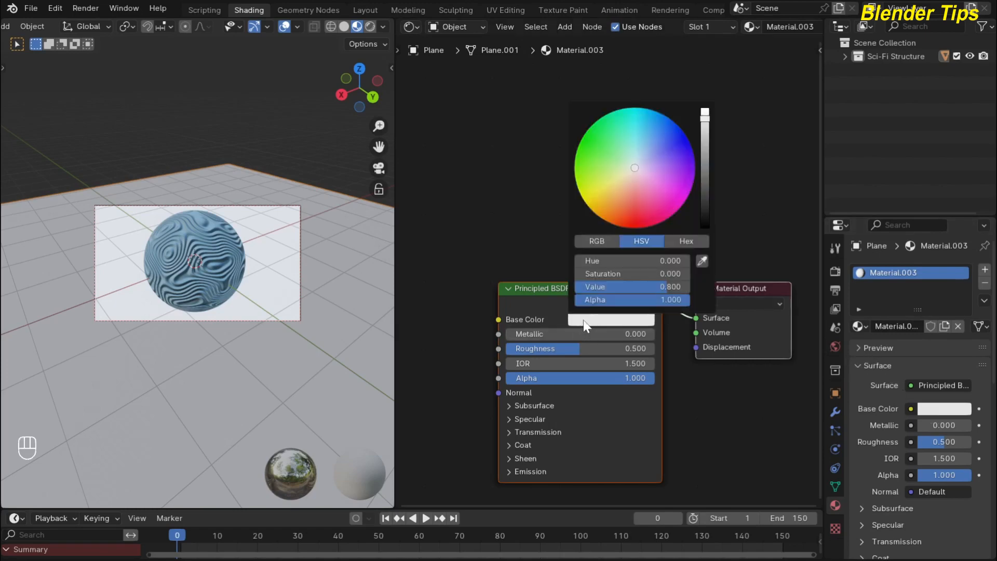
{"action": "left_click_drag", "start_coordinate": [635, 169], "coordinate": [663, 136]}
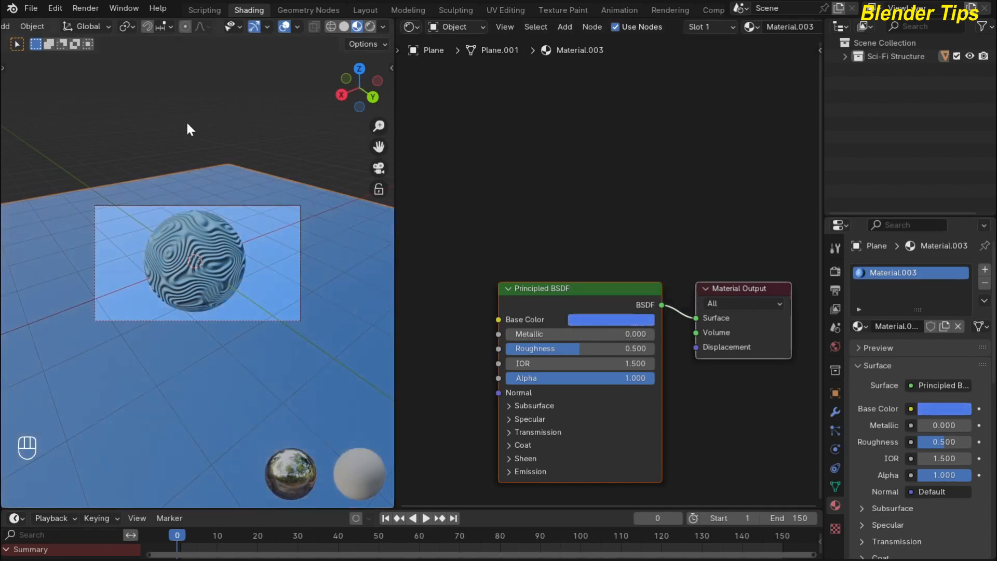
{"action": "left_click", "coordinate": [369, 25]}
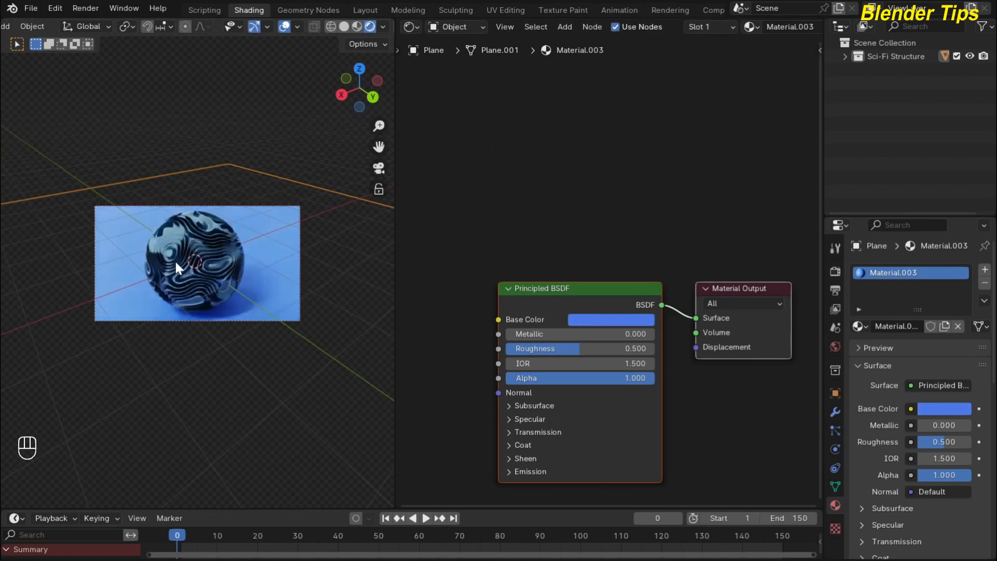
Review the render and the sphere's node tree, then reselect the plane and use Material Preview.
{"action": "scroll", "coordinate": [174, 260], "scroll_direction": "up", "scroll_amount": 3}
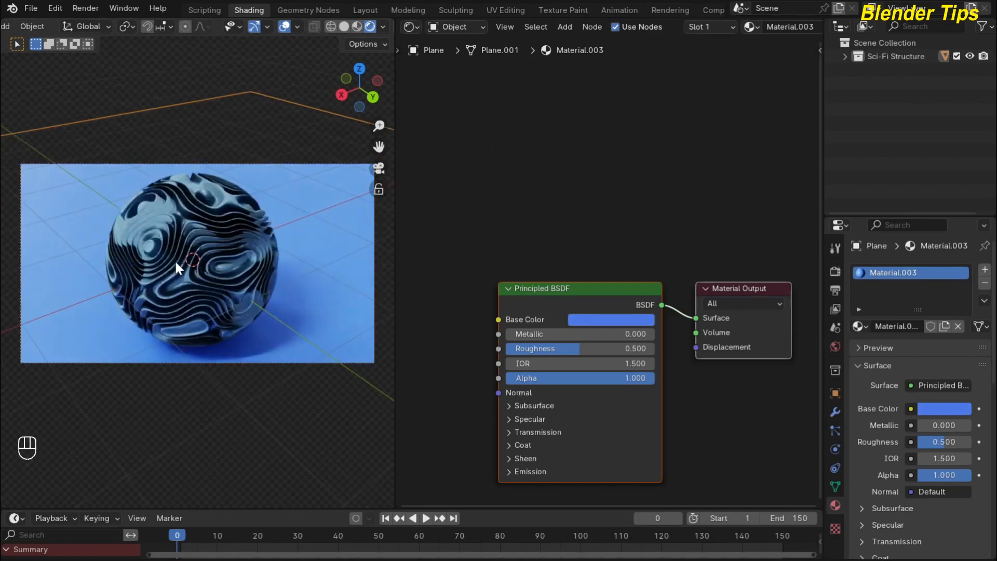
{"action": "scroll", "coordinate": [174, 259], "scroll_direction": "down", "scroll_amount": 1}
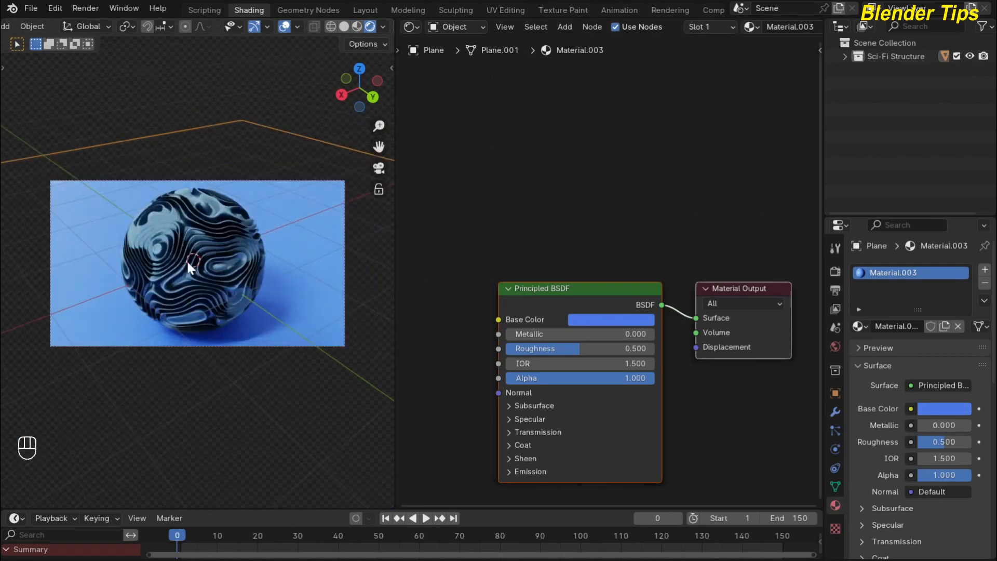
{"action": "left_click", "coordinate": [187, 232]}
{"action": "scroll", "coordinate": [587, 210], "scroll_direction": "down", "scroll_amount": 4}
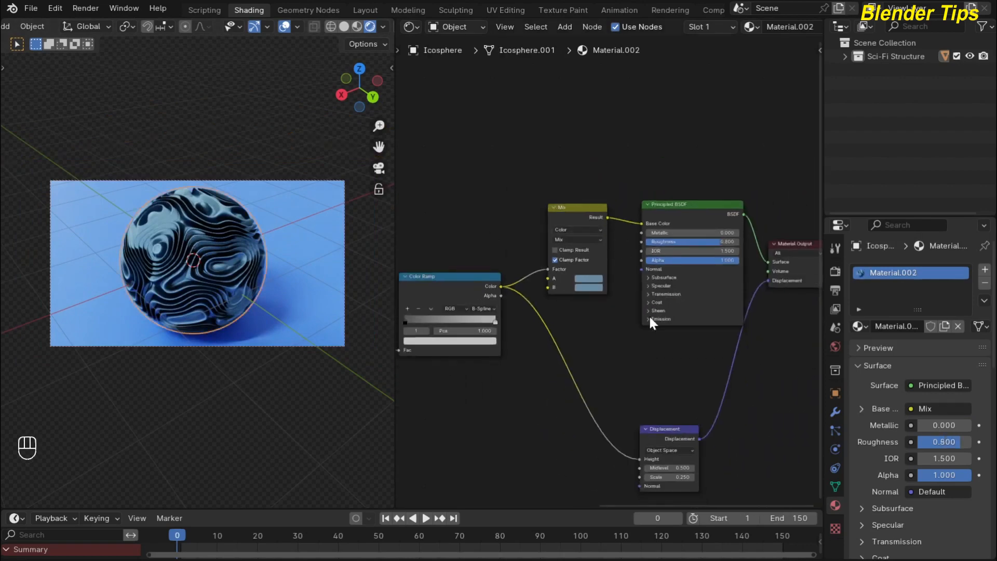
{"action": "scroll", "coordinate": [544, 359], "scroll_direction": "down", "scroll_amount": 8}
{"action": "middle_click_drag", "start_coordinate": [544, 358], "coordinate": [587, 313]}
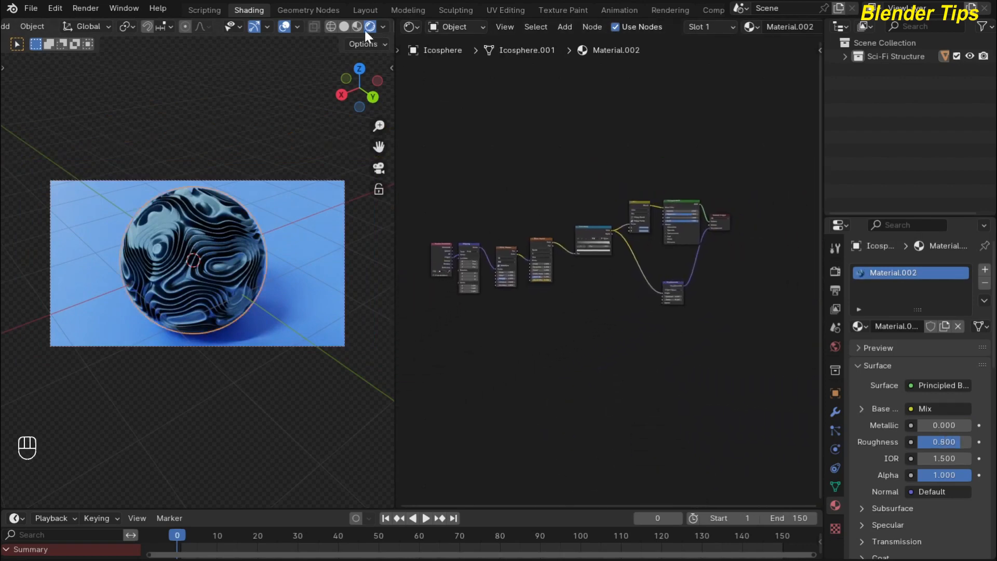
{"action": "left_click", "coordinate": [146, 215]}
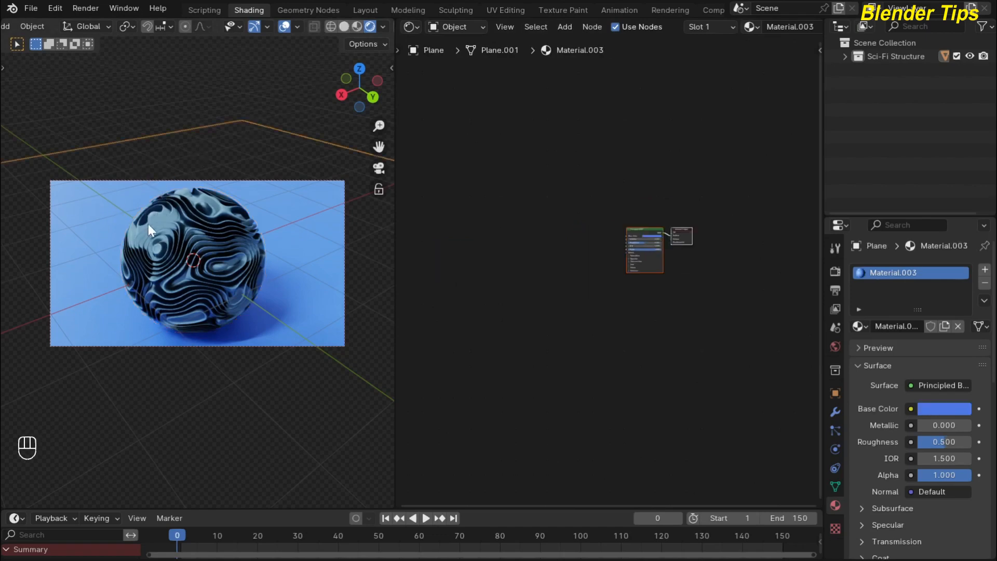
{"action": "left_click", "coordinate": [359, 26]}
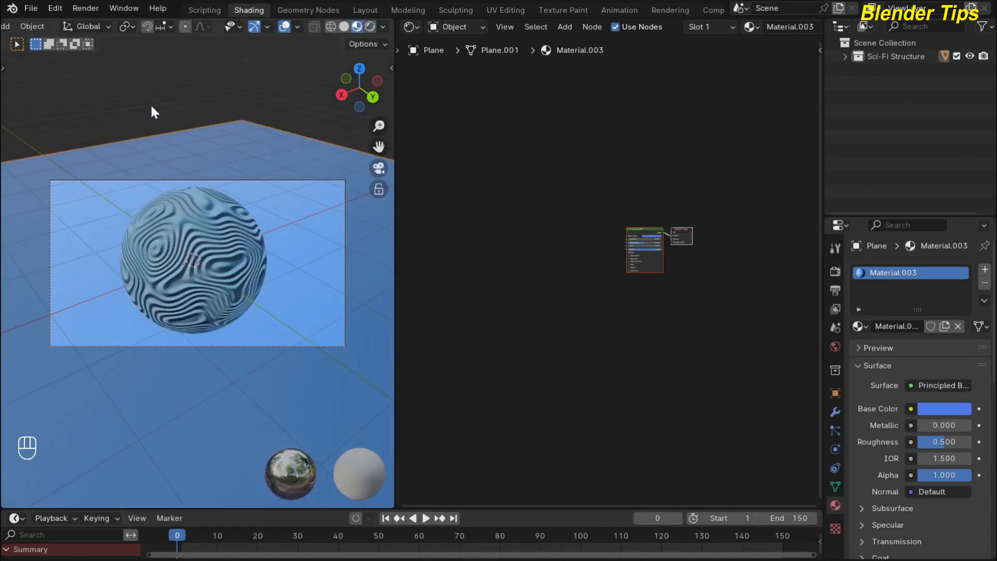
Play and stop the wave animation, rewind to frame 0, and switch to Rendered shading.
{"action": "key", "text": "space"}
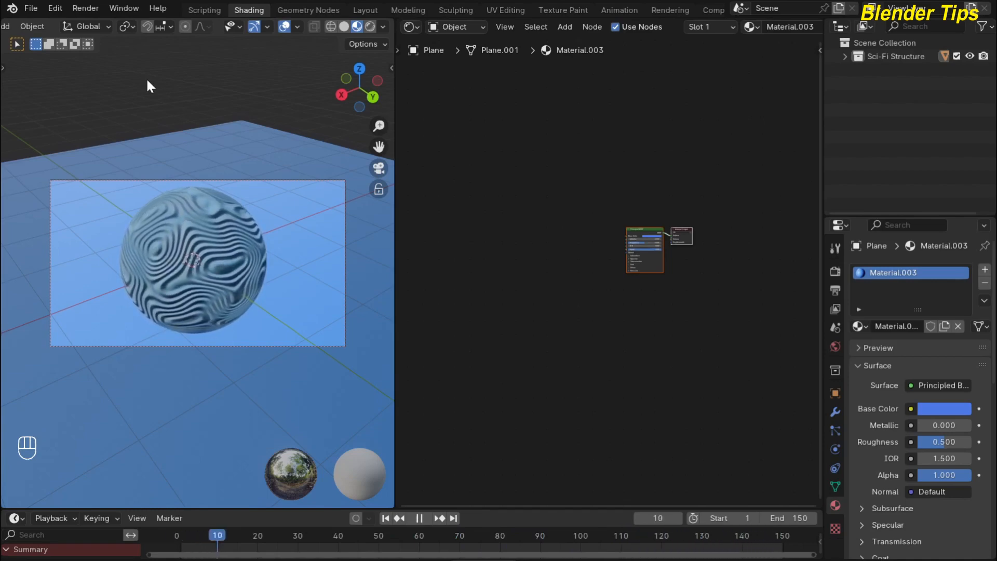
{"action": "key", "text": "space"}
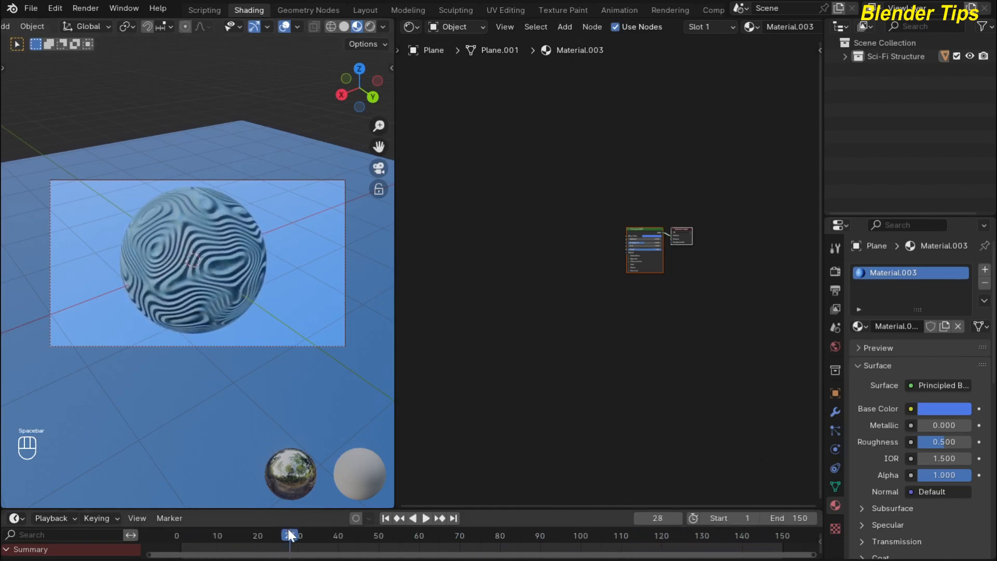
{"action": "left_click_drag", "start_coordinate": [290, 535], "coordinate": [177, 535]}
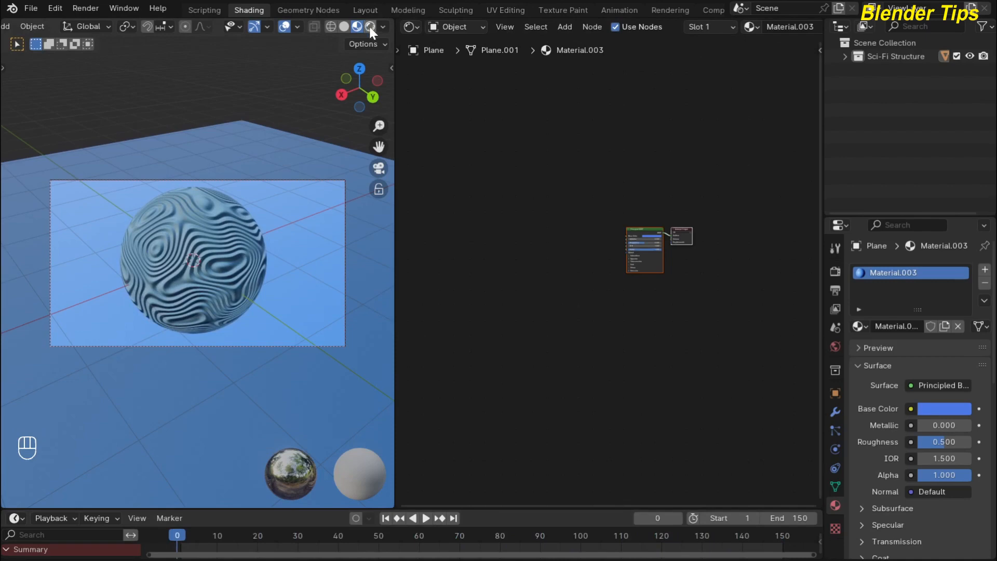
{"action": "left_click", "coordinate": [370, 26]}
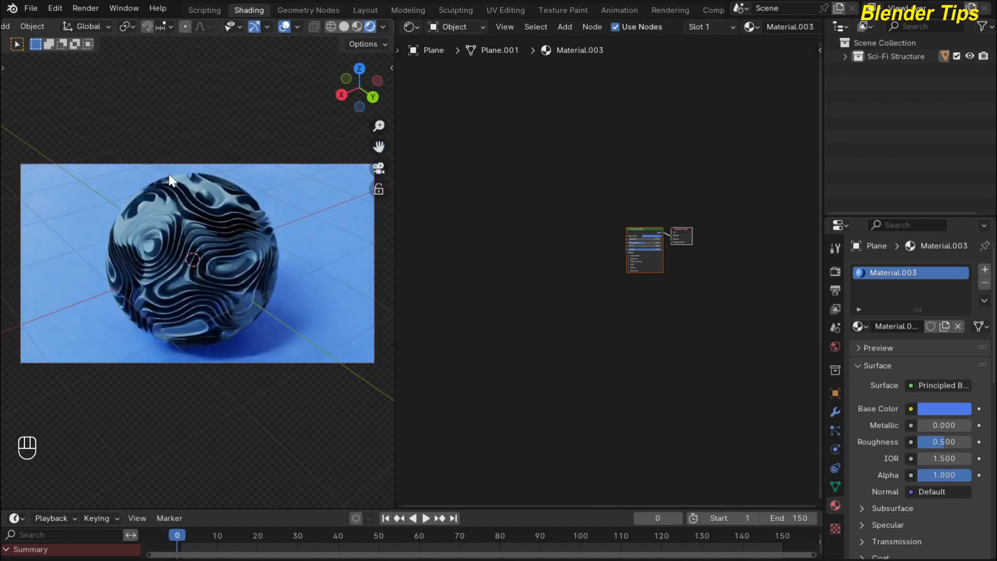
Select the sphere, frame its node tree, and render the current frame with F12.
{"action": "left_click", "coordinate": [249, 235]}
{"action": "scroll", "coordinate": [554, 185], "scroll_direction": "up", "scroll_amount": 2}
{"action": "middle_click_drag", "start_coordinate": [559, 176], "coordinate": [583, 171]}
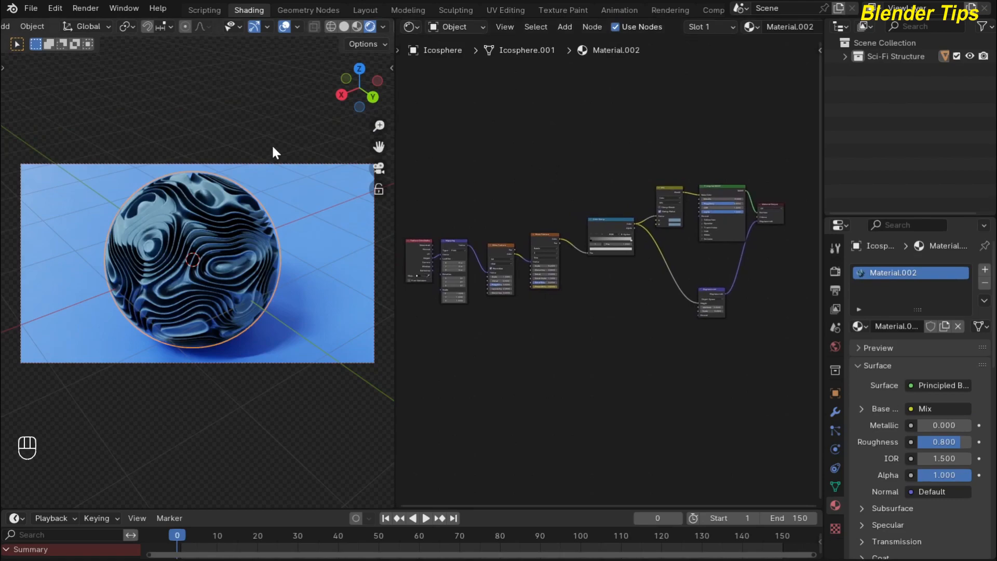
{"action": "key", "text": "F12"}
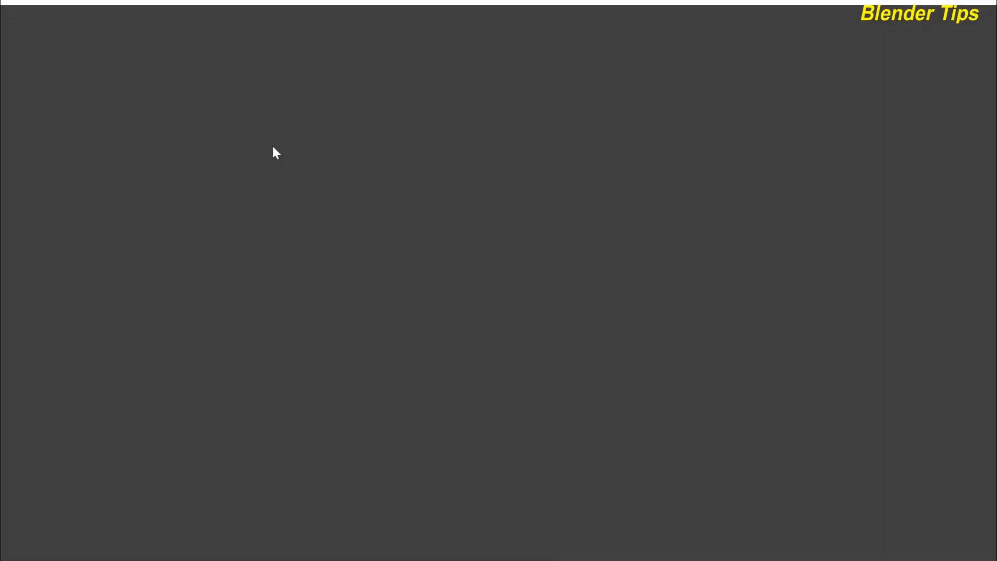